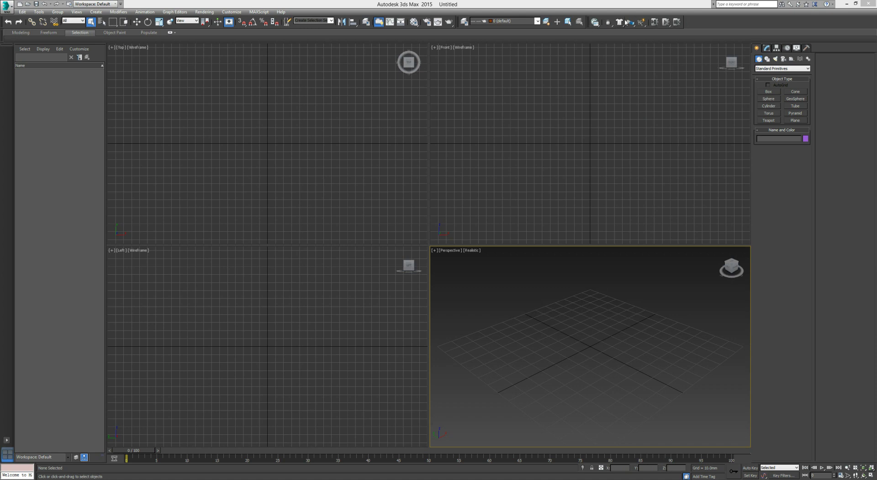
Step: Check that the MassFX Toolbar is enabled in the list of available toolbars
right_click(709, 23)
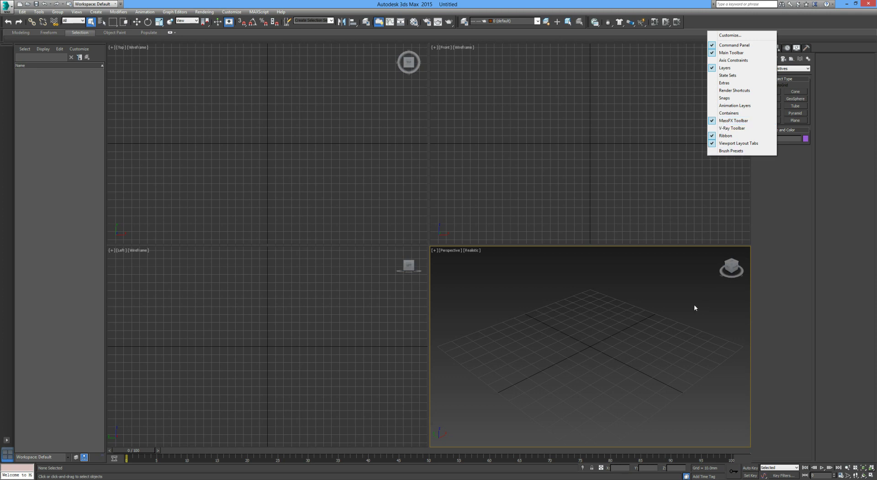
click(675, 288)
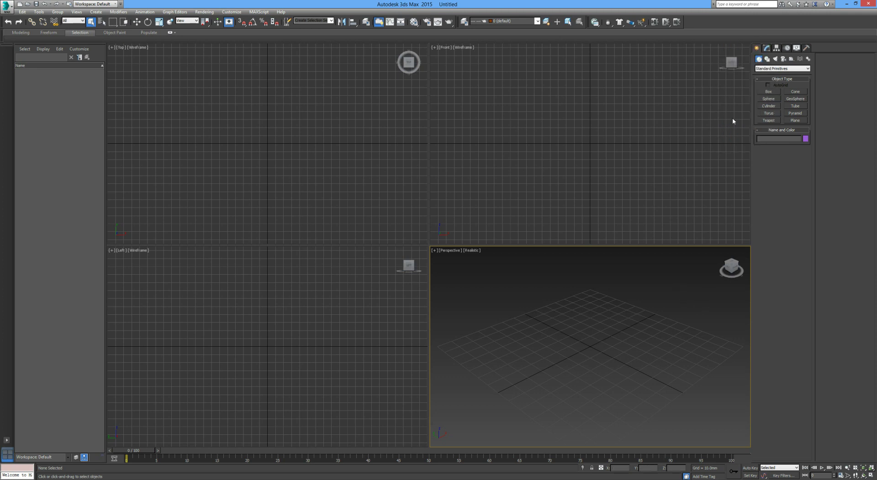
Step: Create a plane about 93 mm long and 136 mm wide at the perspective grid's centre and hide the grid
click(802, 122)
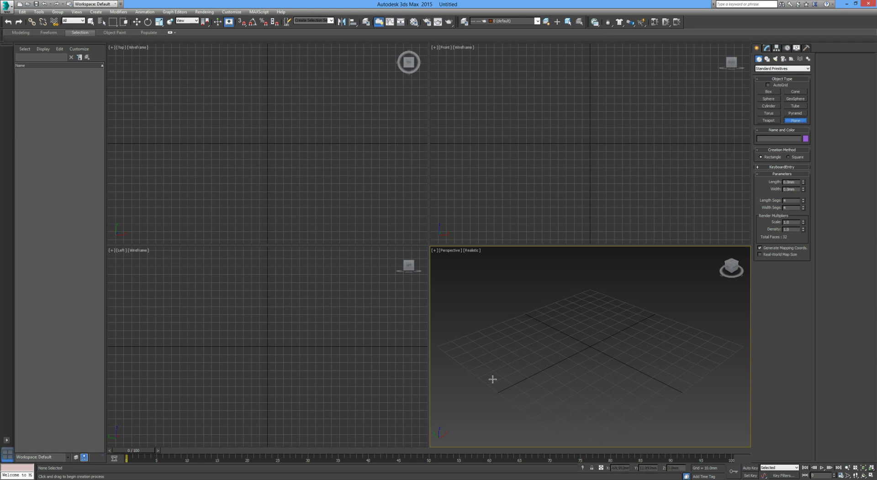
drag(454, 337, 703, 315)
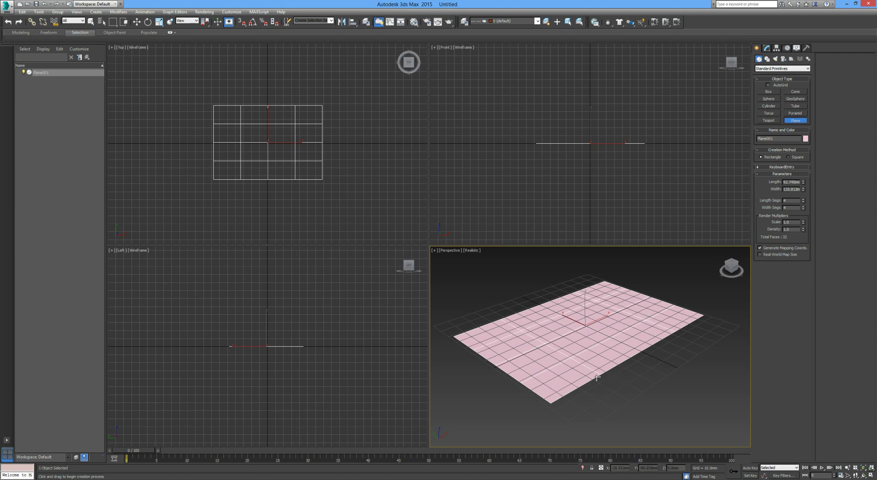
click(543, 339)
key(q)
key(ctrl+z)
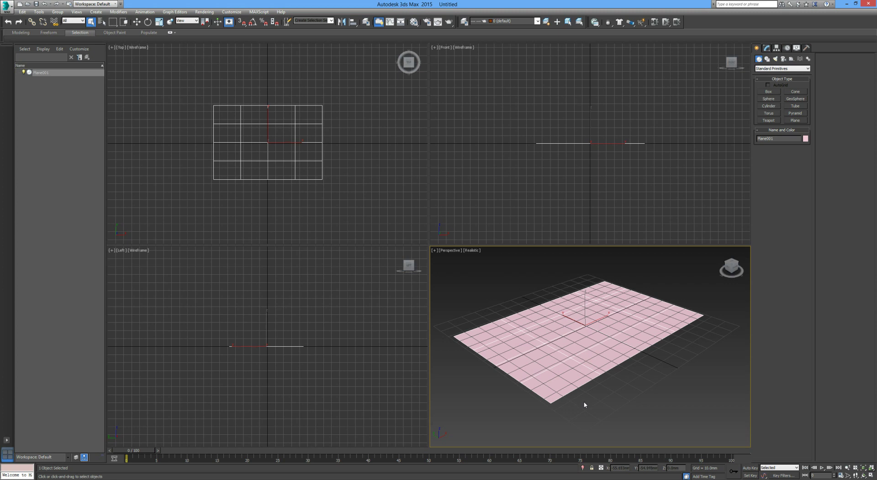
key(g)
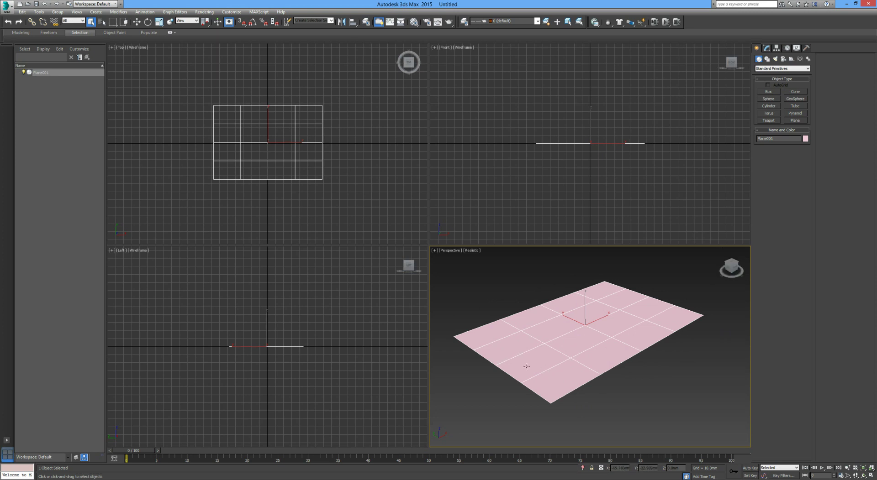
Step: Set the plane's length and width segments to 40 each
click(766, 47)
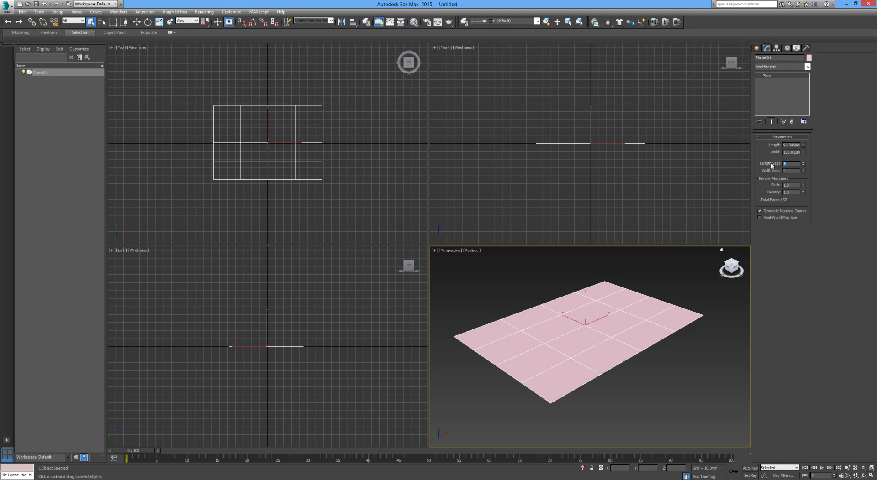
key(Tab)
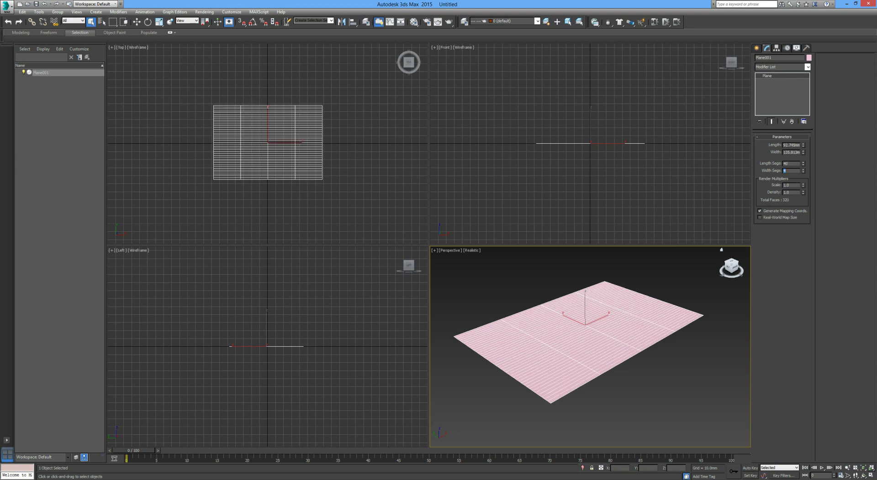
text(40)
key(Tab)
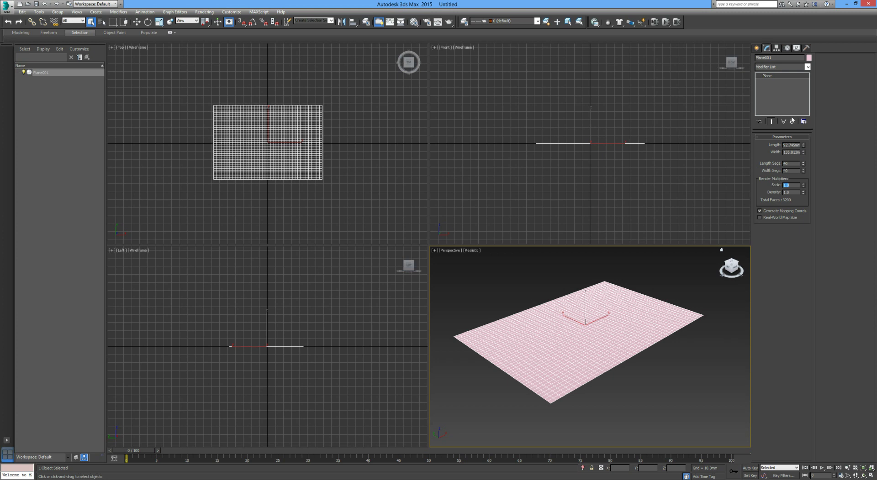
Step: Raise the plane along Z to about 72 mm above the ground and show the perspective grid
middle_drag(585, 347, 591, 351)
key(w)
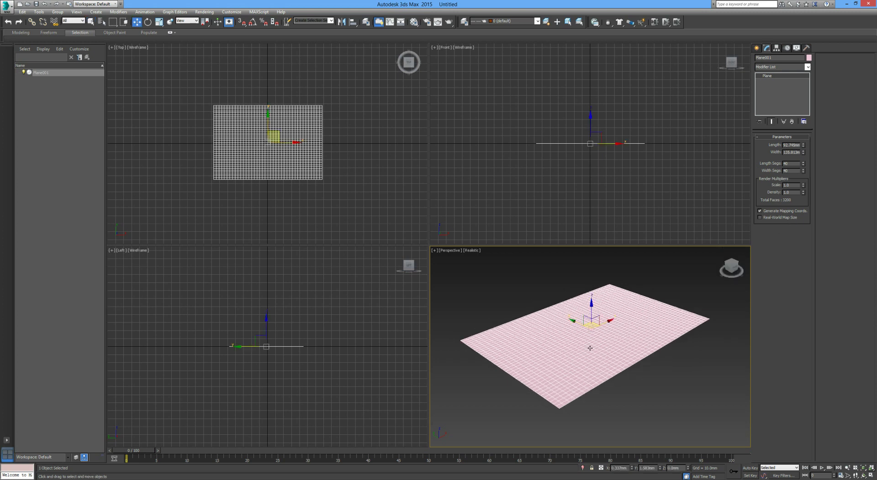
drag(592, 304, 590, 228)
middle_click(590, 228)
key(g)
middle_drag(587, 308, 582, 344)
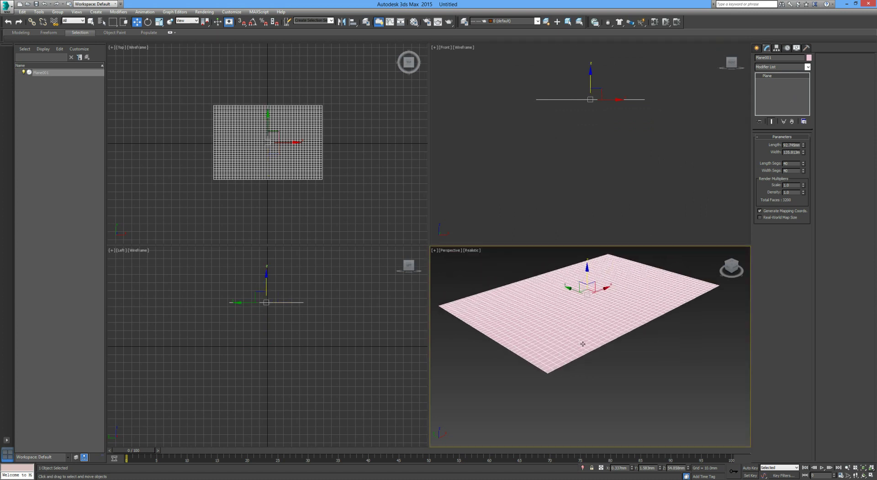
key(g)
alt+middle_drag(587, 374, 588, 357)
drag(588, 279, 591, 250)
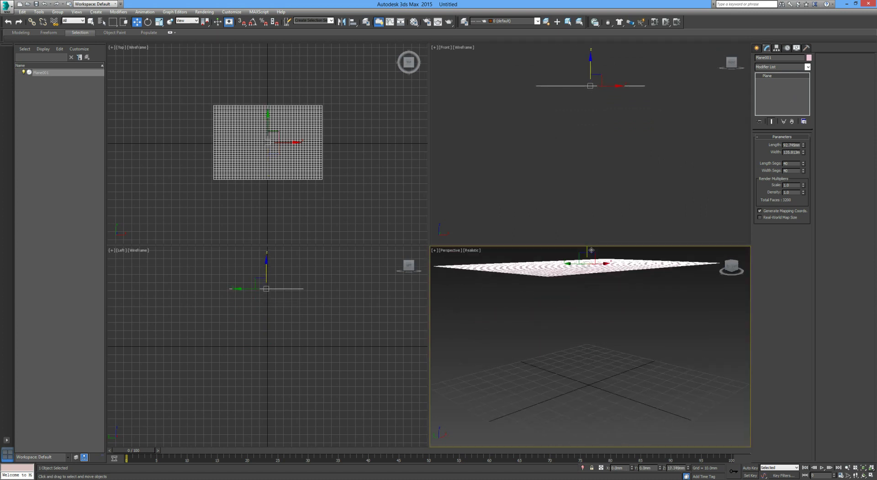
alt+middle_drag(608, 305, 603, 311)
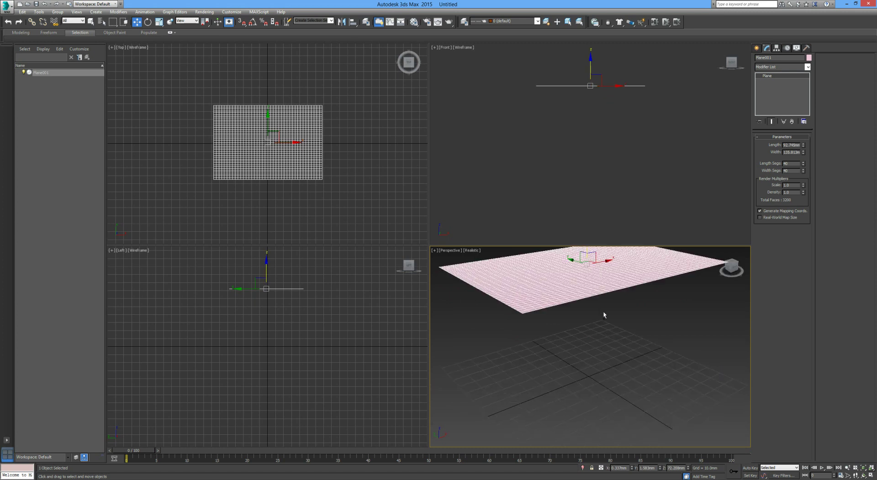
Step: Create a sphere at the grid's centre and raise it to about 37 mm on Z, beneath the plane
click(758, 49)
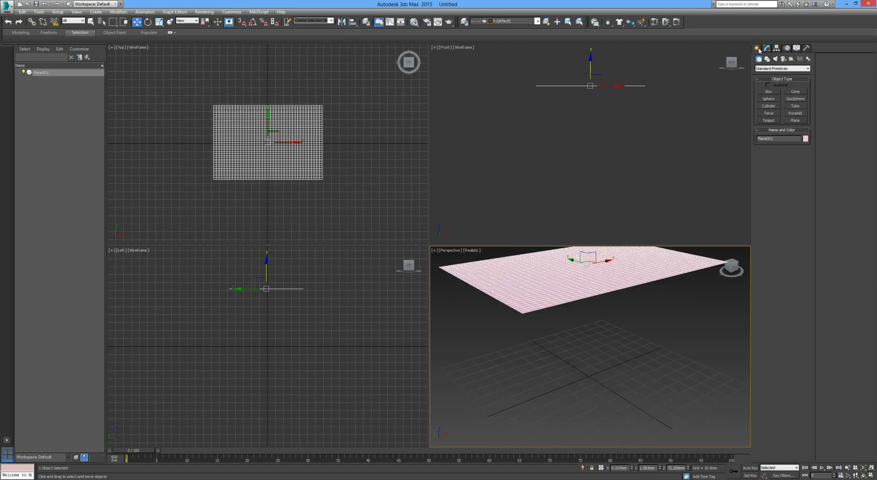
click(768, 99)
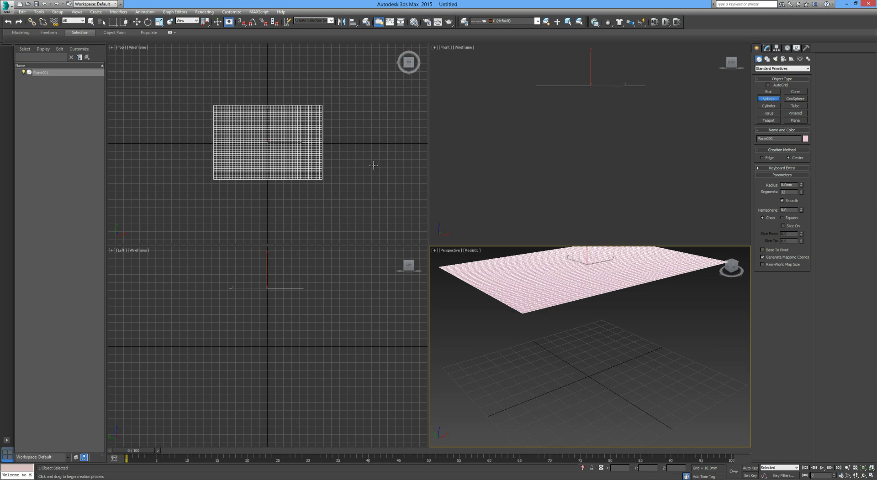
drag(588, 377, 589, 306)
key(w)
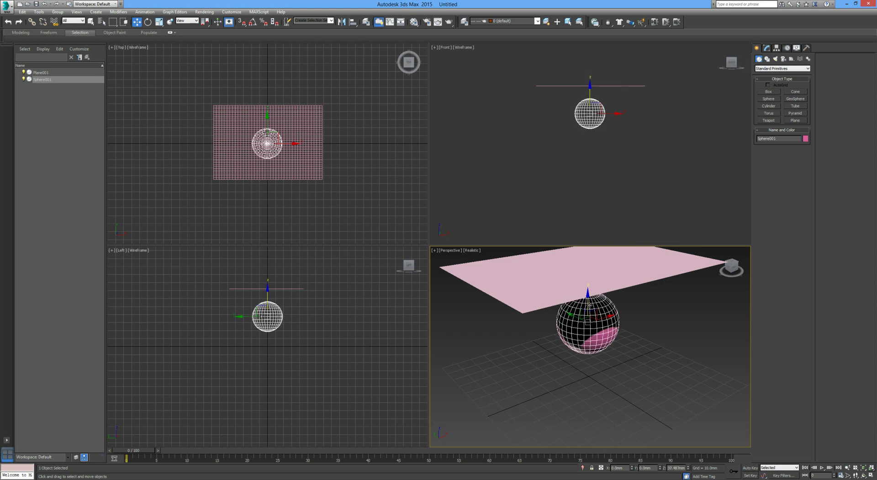
Step: Reduce the sphere's radius to about 12 mm
click(766, 48)
drag(801, 147, 802, 156)
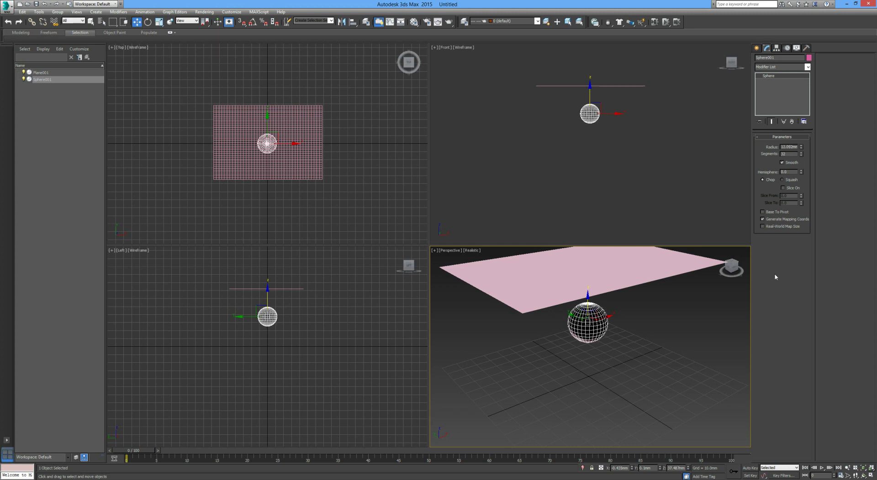
click(722, 333)
Step: Align the sphere's centre to the plane's centre in X and Y position only
click(596, 327)
click(353, 22)
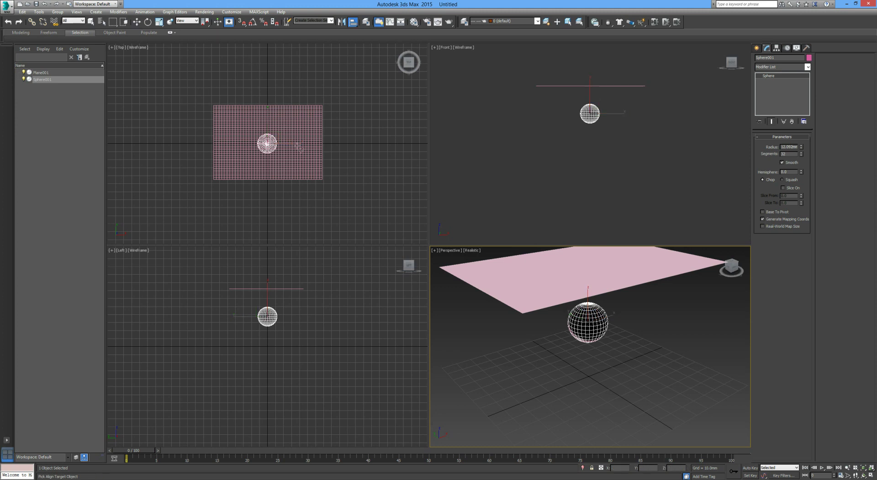
click(297, 167)
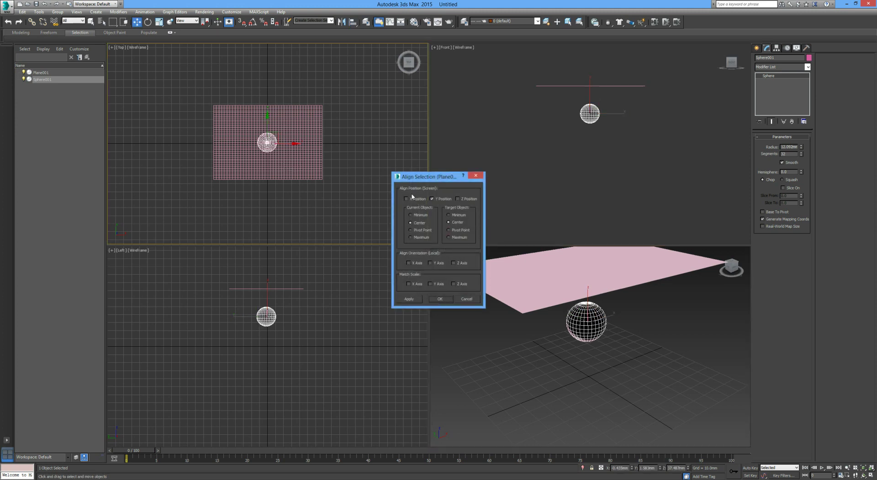
click(406, 199)
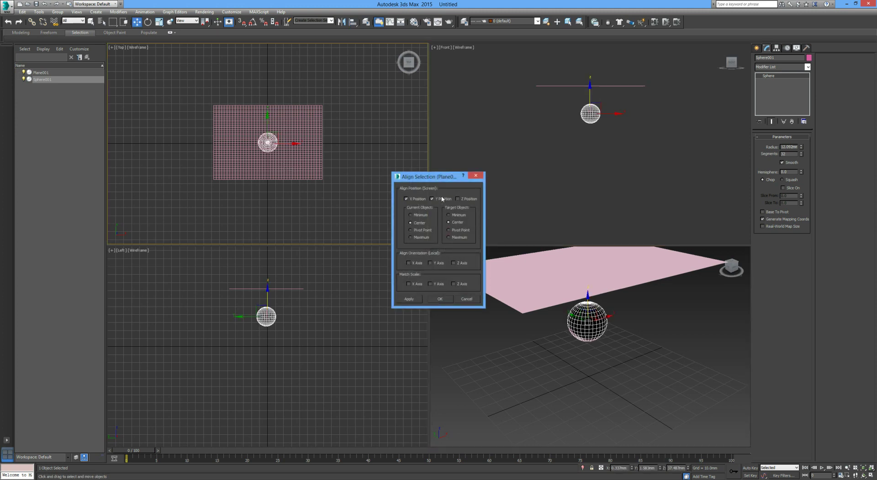
click(458, 199)
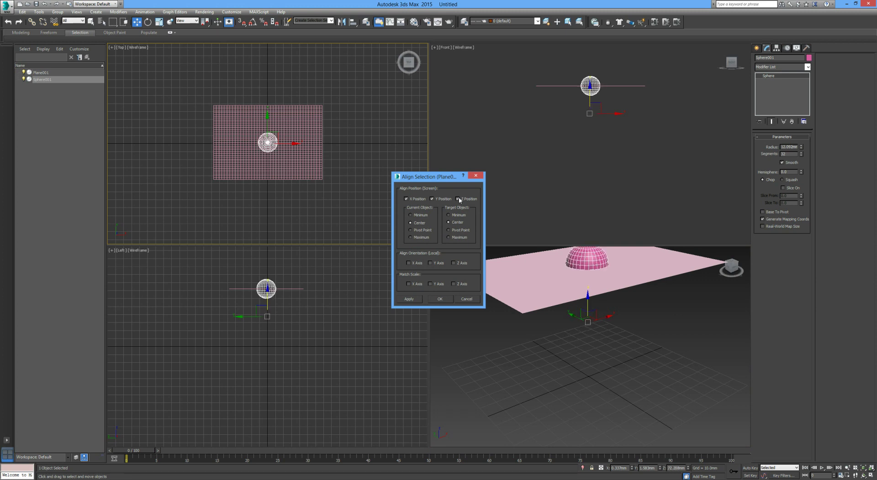
click(458, 199)
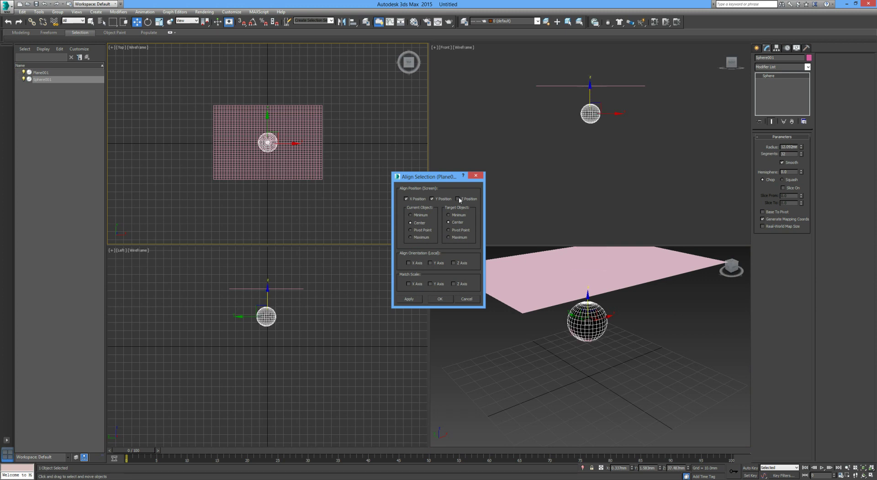
click(439, 298)
click(653, 315)
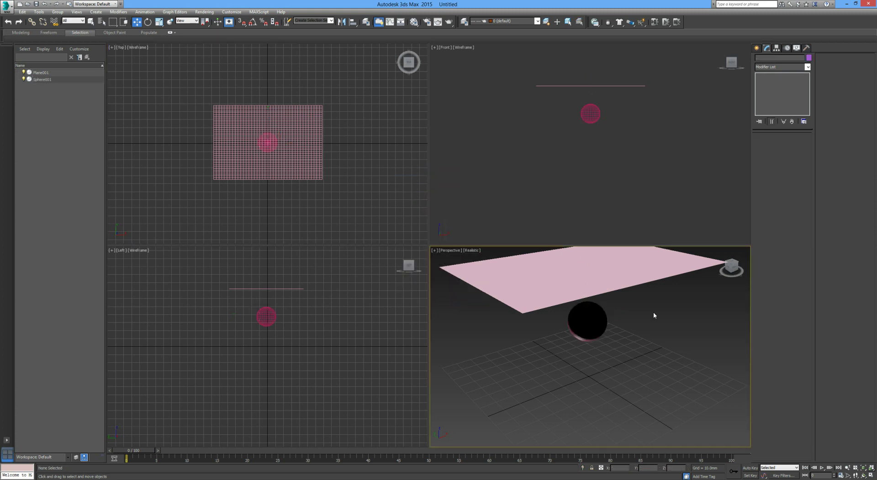
alt+middle_drag(652, 313, 623, 335)
click(590, 332)
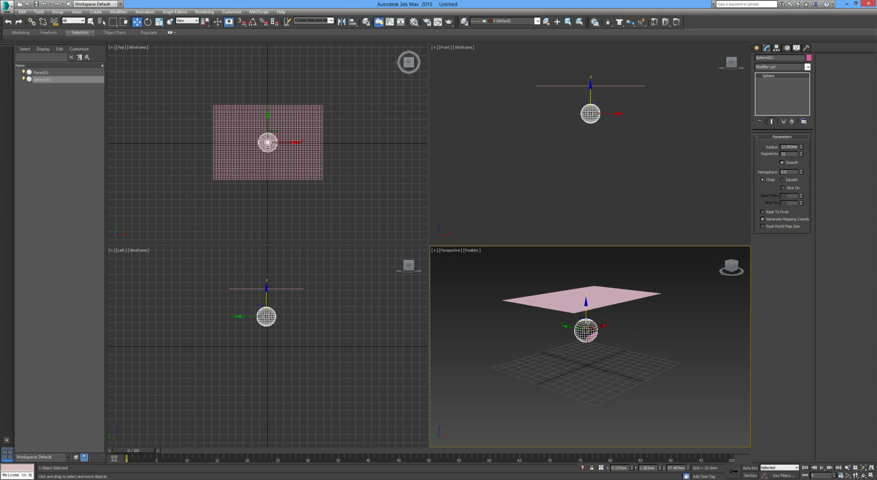
scroll(582, 340, up, 5)
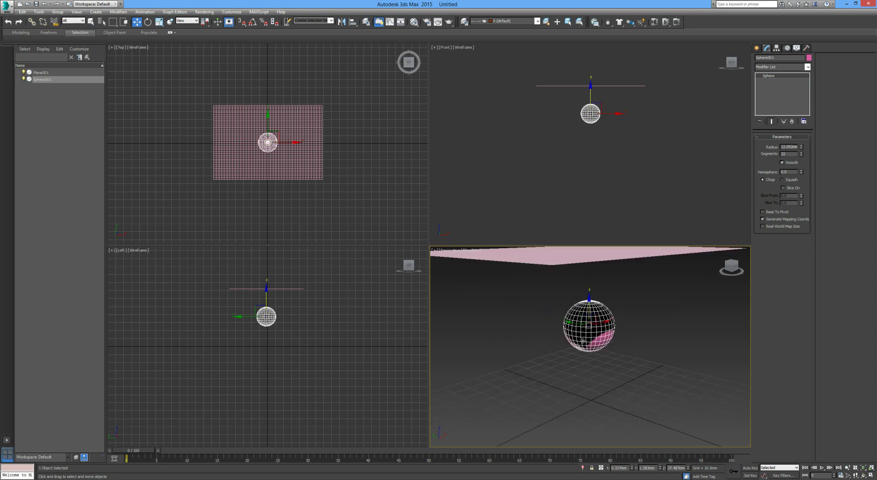
scroll(583, 340, down, 5)
click(554, 289)
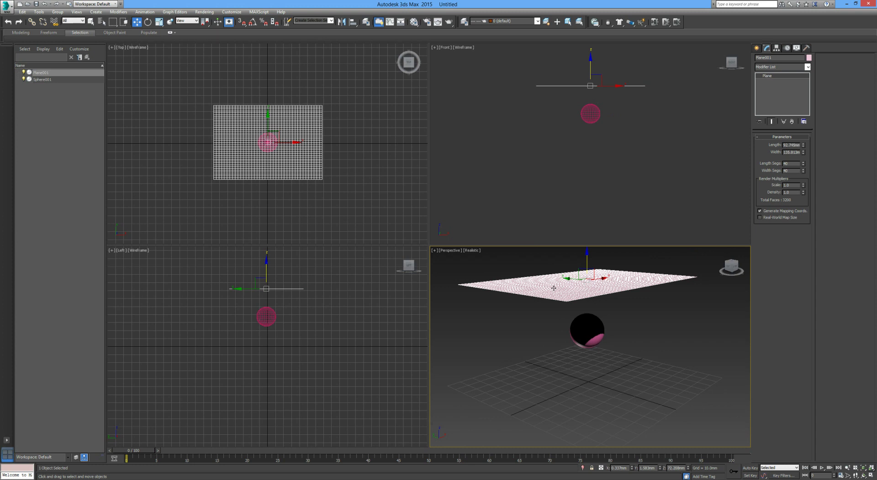
mouse_move(581, 296)
alt+middle_down()
mouse_move(582, 320)
mouse_move(585, 299)
alt+middle_up()
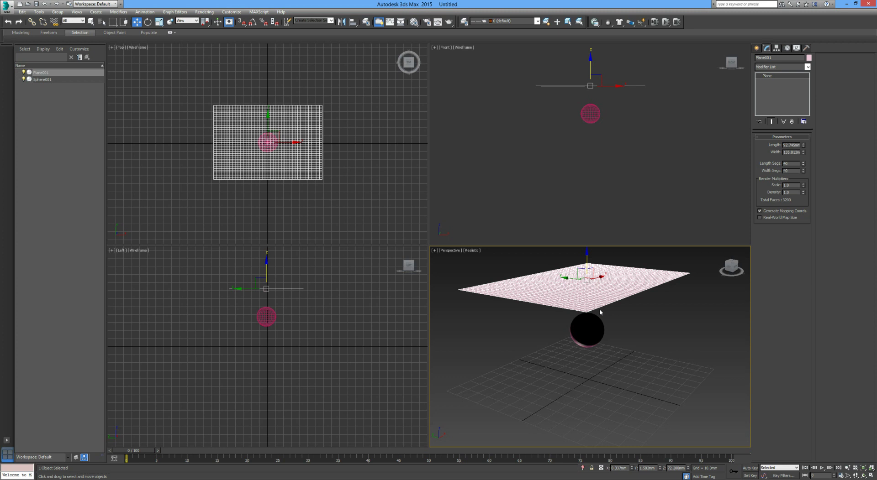
alt+middle_drag(600, 308, 605, 299)
Step: Set the sphere as a MassFX static rigid body
click(591, 324)
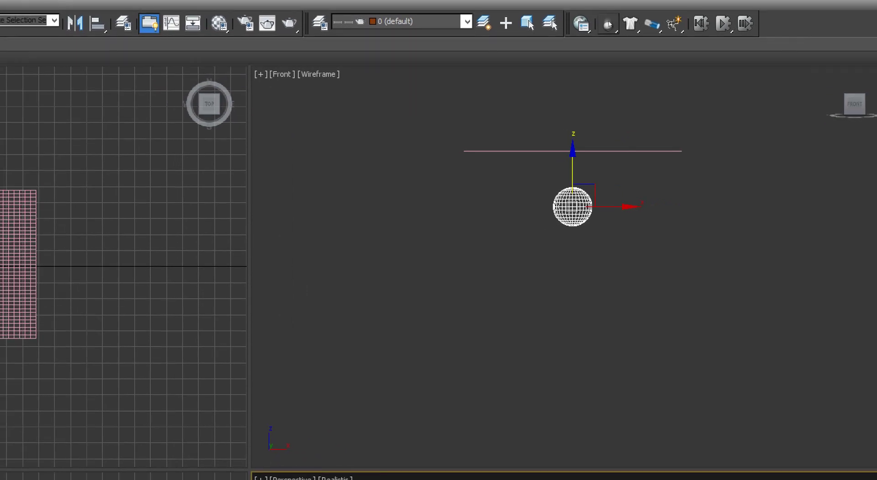
click(607, 25)
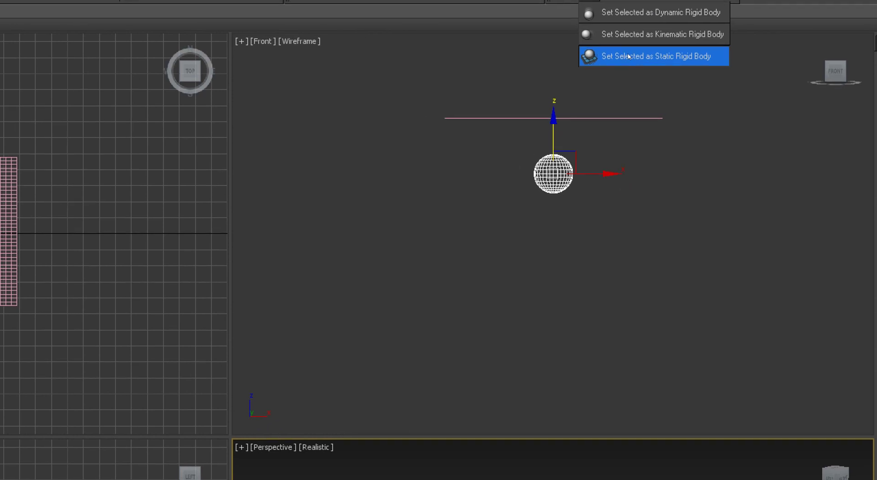
drag(628, 56, 629, 55)
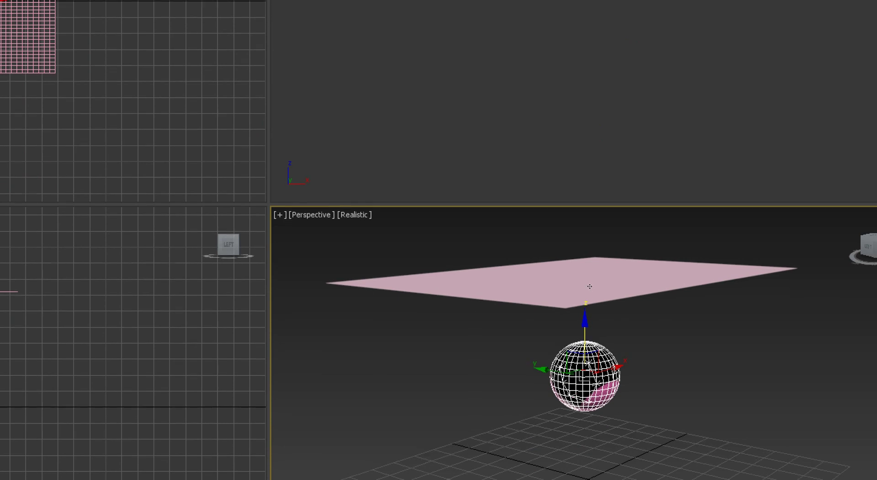
Step: Set the plane above the sphere as an mCloth object
click(590, 286)
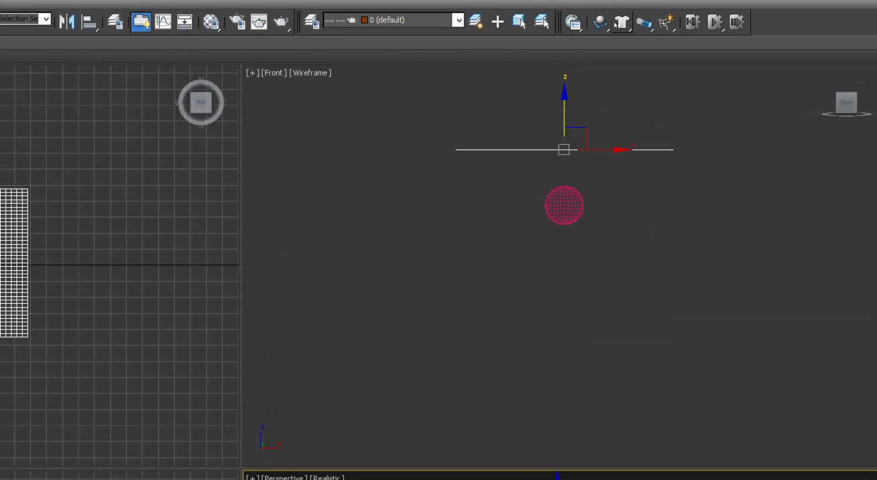
click(621, 23)
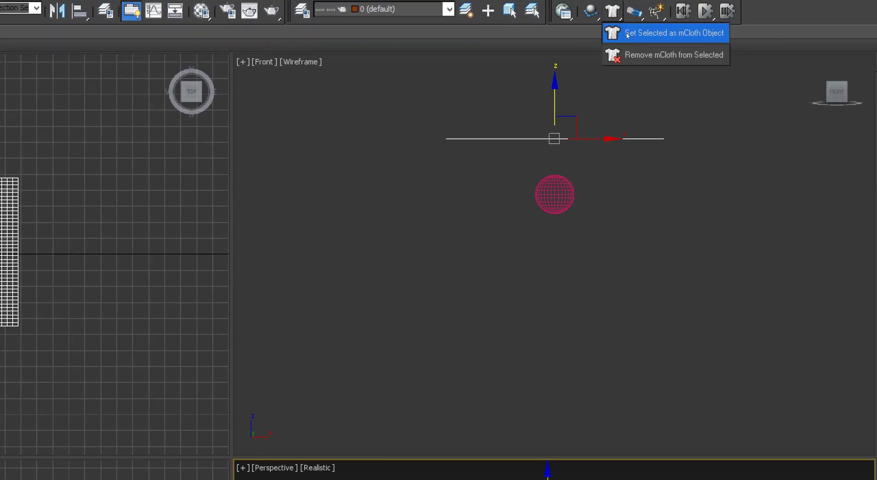
click(627, 36)
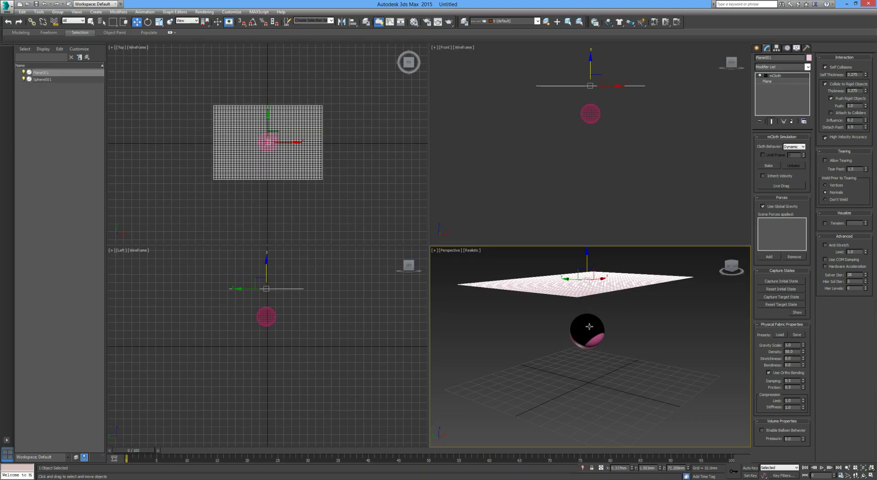
Step: Run the MassFX simulation to preview the cloth falling over the sphere and reset it to its original state
click(667, 21)
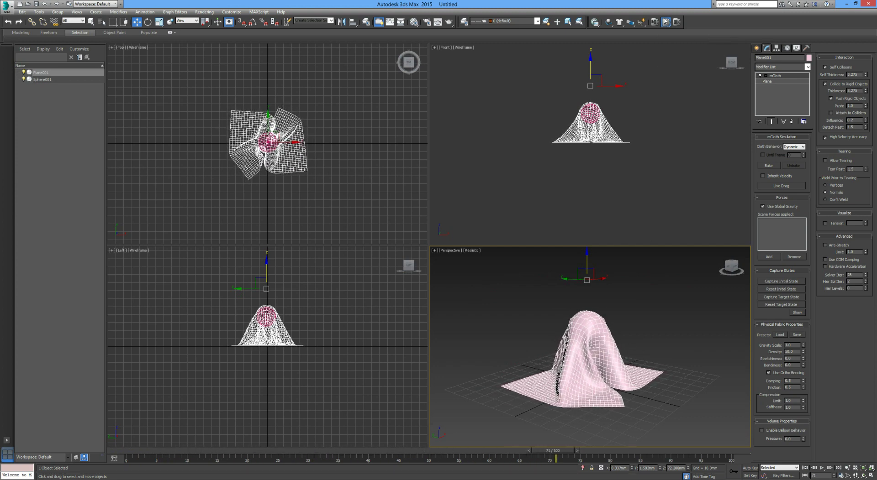
click(645, 323)
mouse_move(639, 371)
alt+middle_down()
mouse_move(494, 366)
mouse_move(646, 337)
mouse_move(633, 385)
mouse_move(659, 385)
mouse_move(613, 425)
mouse_move(668, 351)
mouse_move(626, 370)
alt+middle_up()
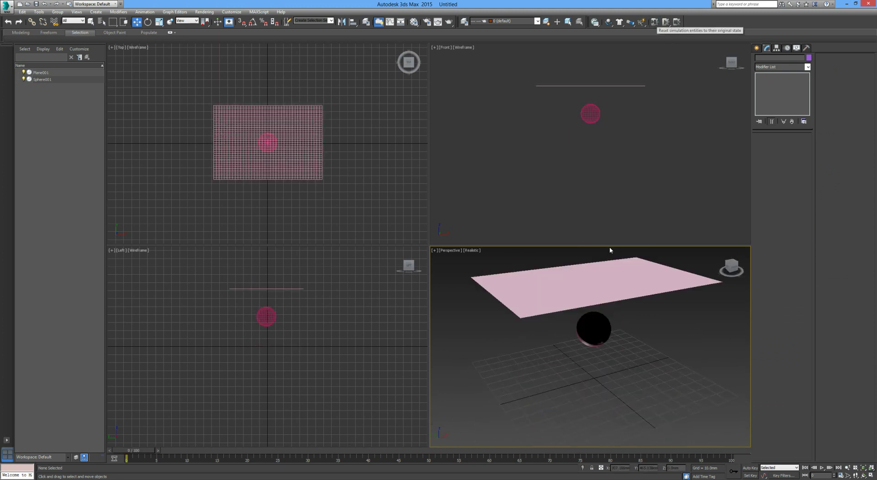
Step: Raise the cloth plane and the sphere higher above the grid, keeping the plane above the sphere
click(598, 342)
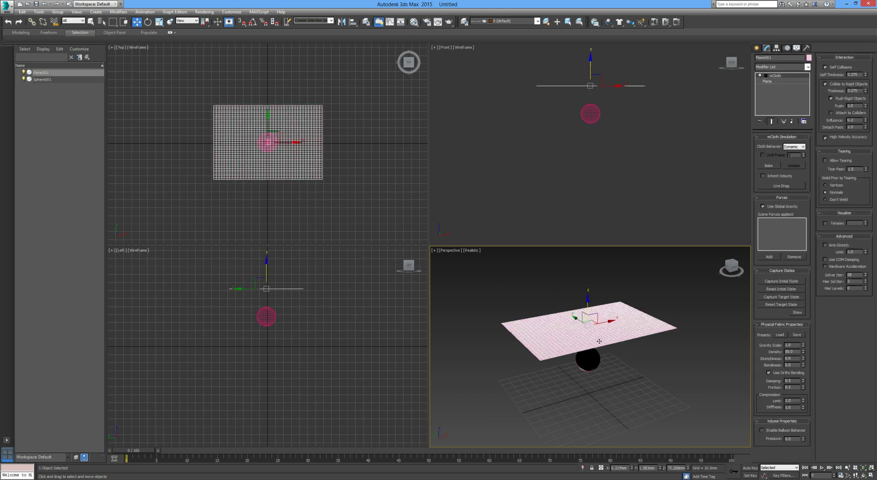
click(588, 303)
click(587, 308)
drag(587, 308, 589, 276)
click(585, 361)
drag(588, 338, 590, 297)
click(657, 366)
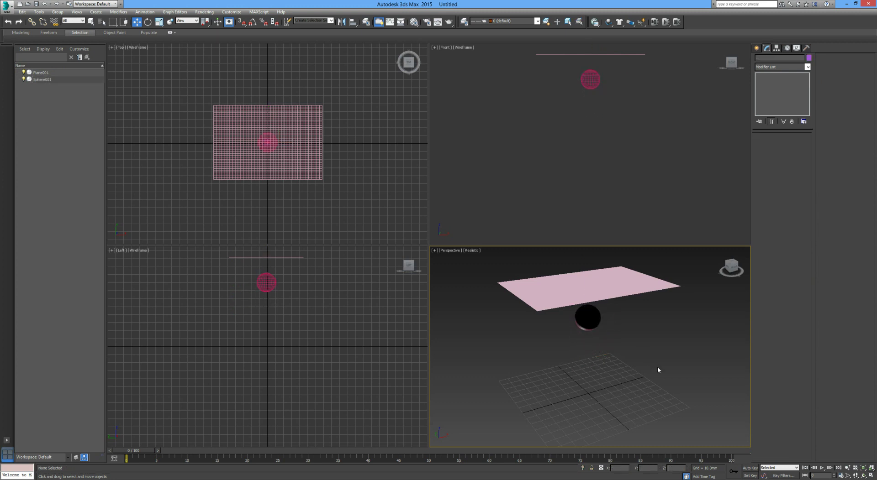
Step: Run the MassFX simulation from the raised positions, then reset the simulation entities to their original state
click(665, 22)
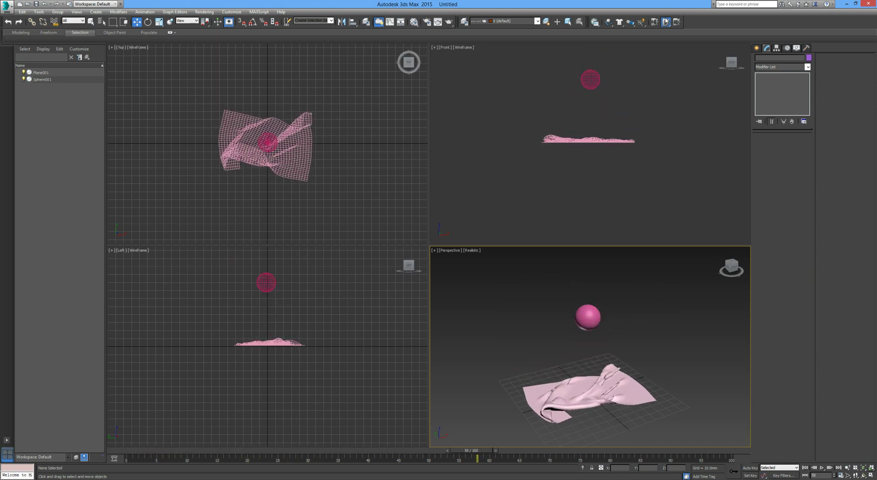
click(654, 22)
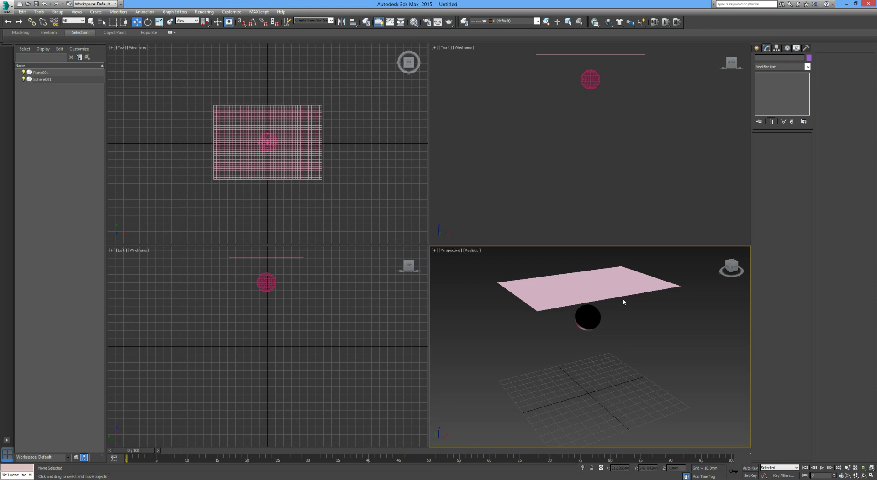
alt+middle_drag(631, 345, 607, 313)
Step: Lower the Gravity Scale of the mCloth plane below 1.0 in its physical fabric properties
click(599, 304)
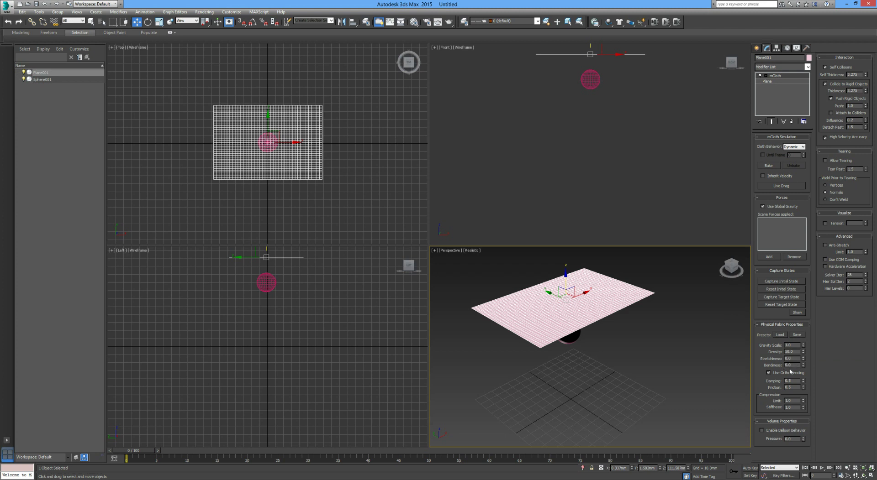
double_click(794, 346)
text(22)
key(Return)
drag(801, 329, 801, 336)
drag(800, 346, 771, 349)
text(2)
key(Return)
key(Return)
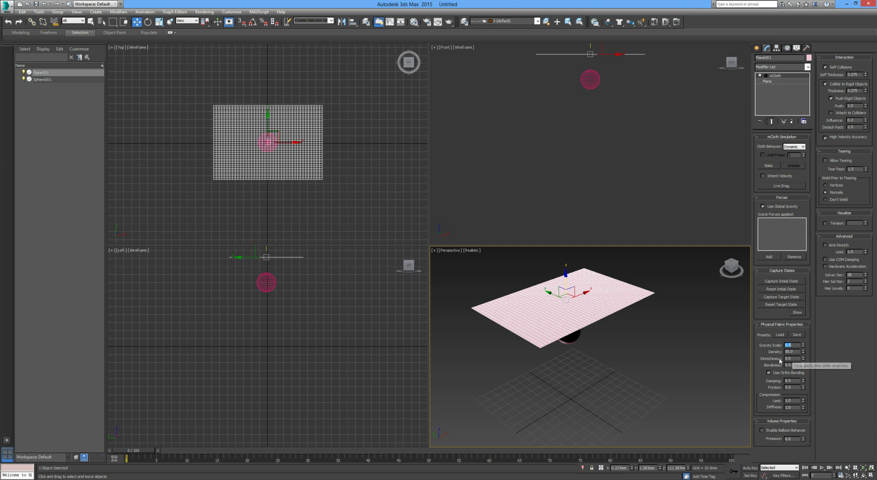
Step: Simulate the cloth with reduced gravity, examine the drape over the sphere from several angles, and reset the simulation
click(666, 22)
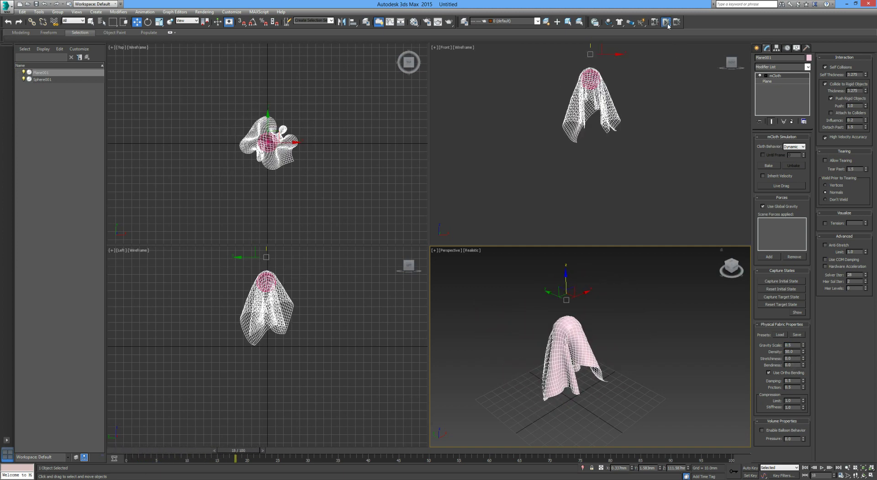
key(Escape)
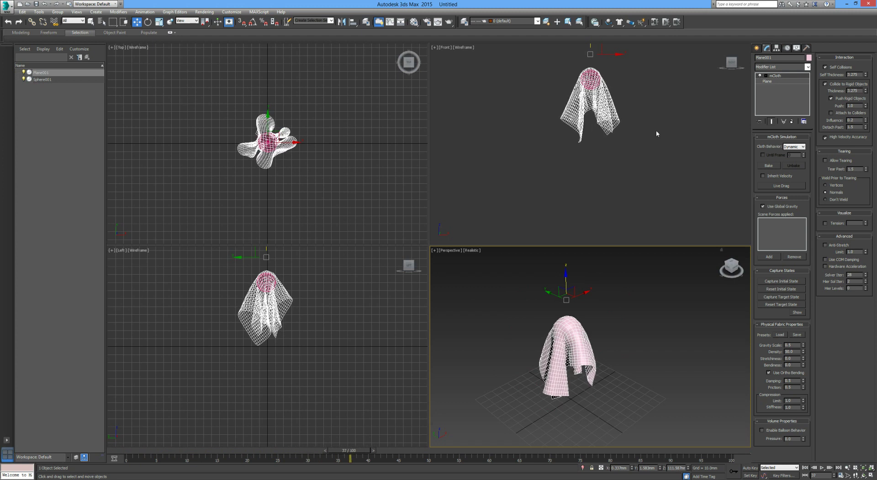
alt+middle_drag(599, 372, 634, 349)
alt+middle_drag(571, 361, 661, 347)
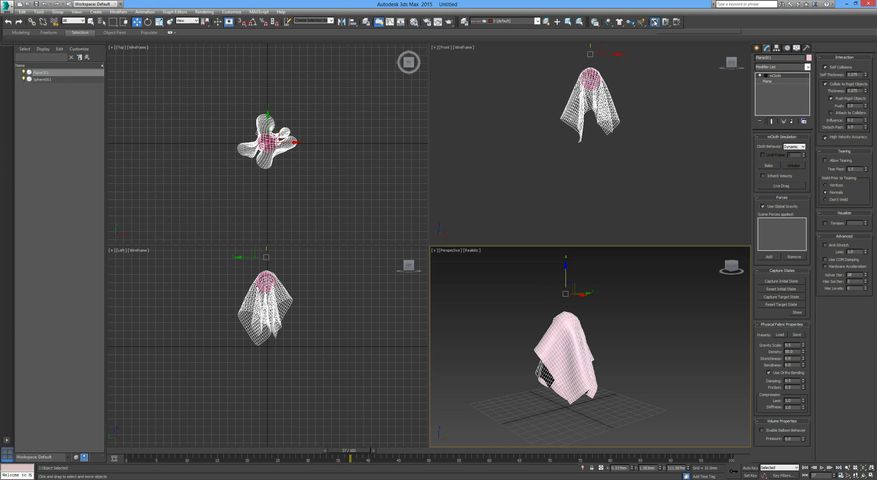
key(Home)
Step: Increase the cloth's Stretchiness slightly above 0.0, then preview its effect in the simulation and reset
click(784, 359)
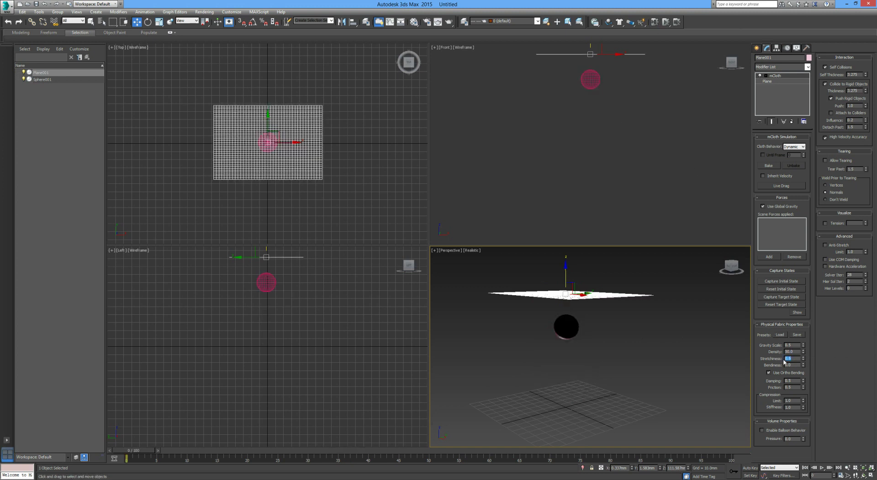
click(665, 22)
click(669, 26)
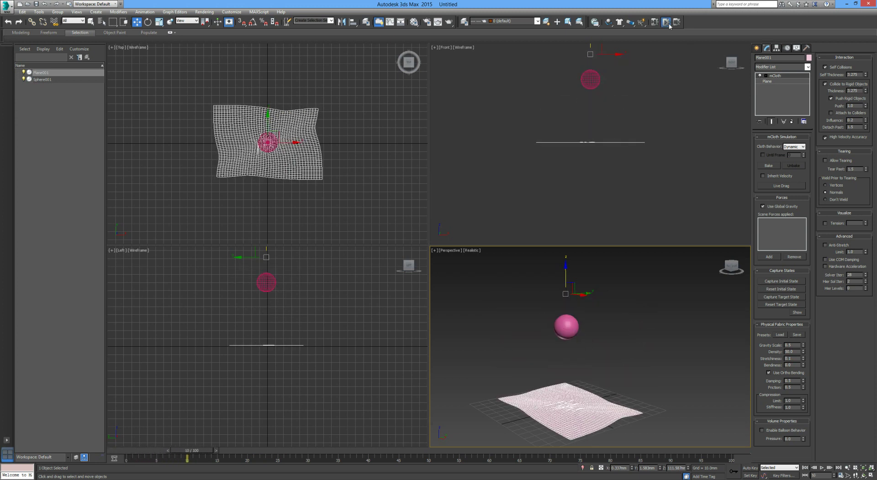
click(656, 24)
Step: Restore Stretchiness to 0.0 and raise Bendiness to 0.1, previewing the drape in the simulation before resetting it
drag(795, 359, 765, 372)
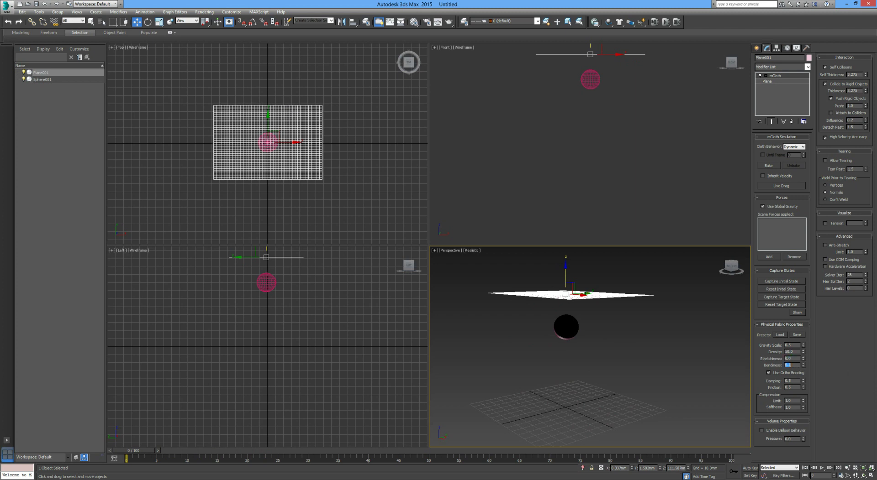
click(665, 23)
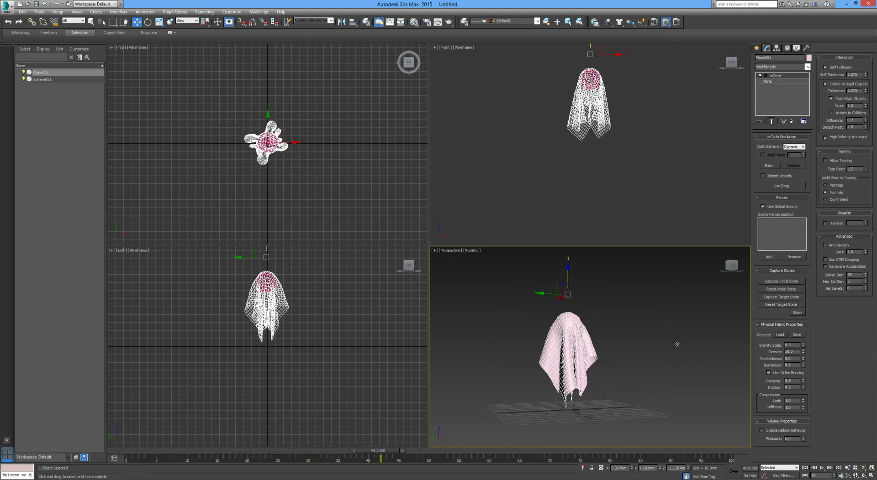
click(655, 23)
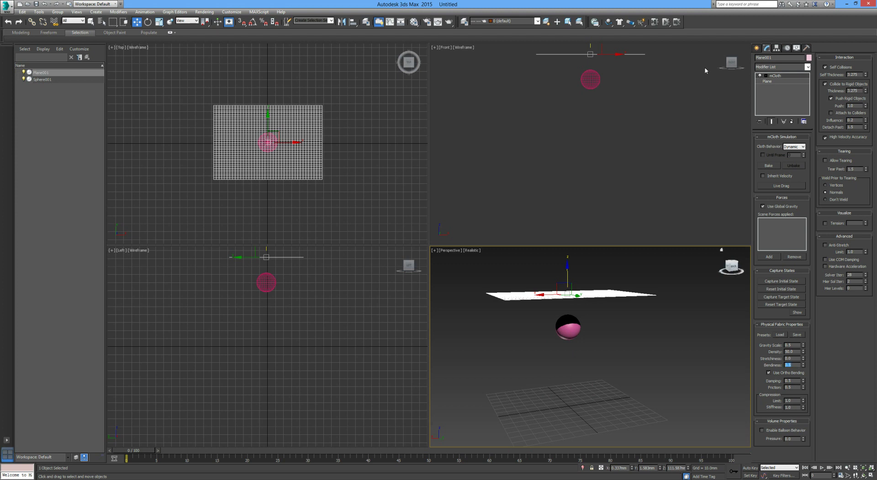
Step: Set the cloth's Bendiness to 0.5, simulate the drape, examine its folds from all sides, and reset
click(666, 22)
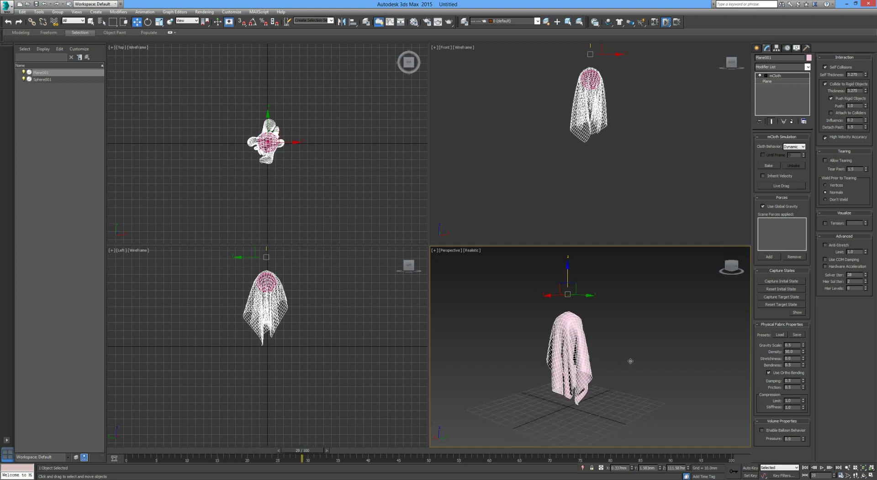
alt+middle_drag(663, 369, 664, 387)
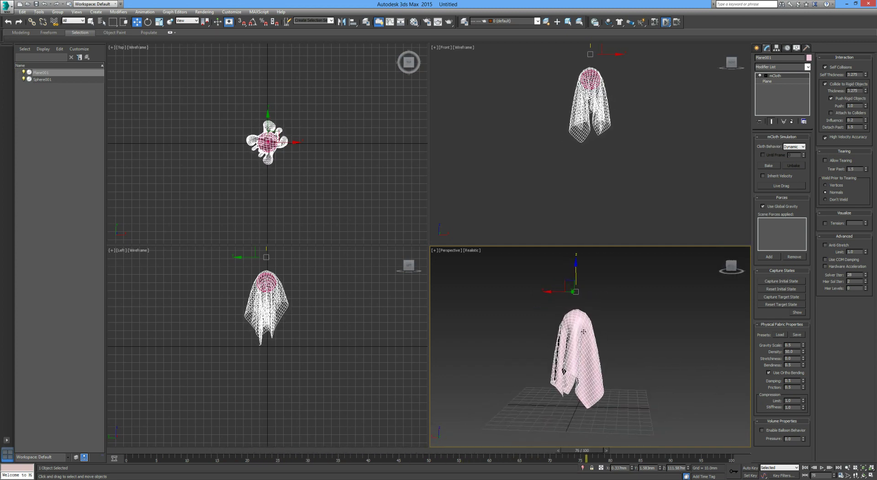
alt+middle_drag(665, 275, 604, 300)
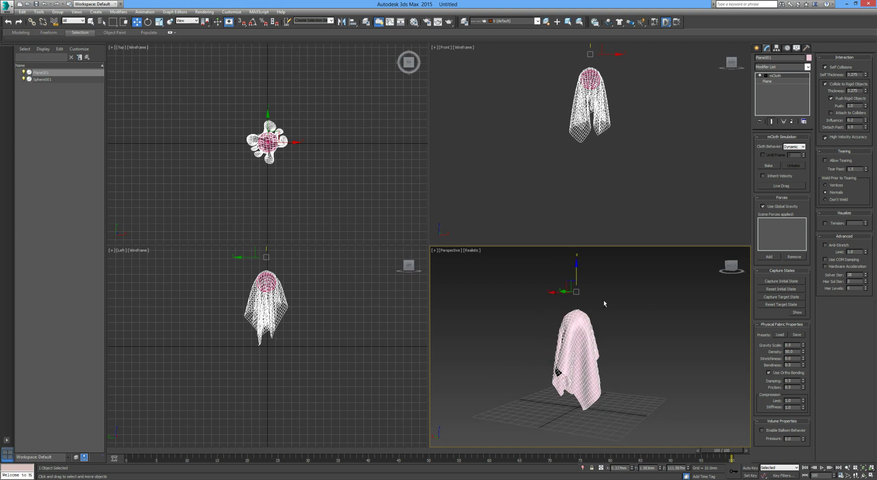
click(604, 327)
click(579, 354)
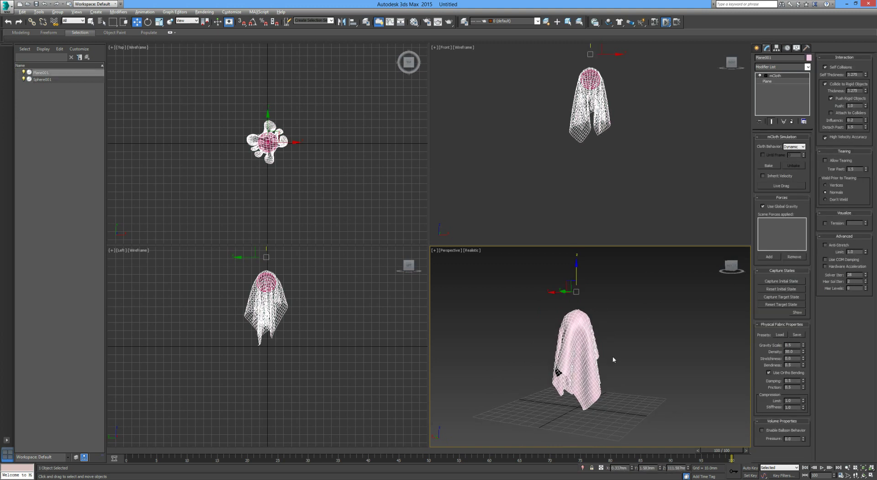
alt+middle_drag(612, 359, 703, 354)
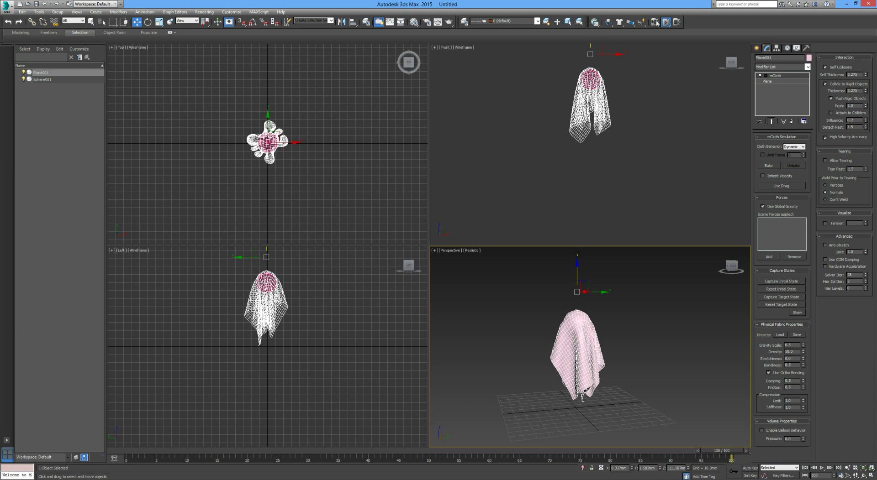
key(Home)
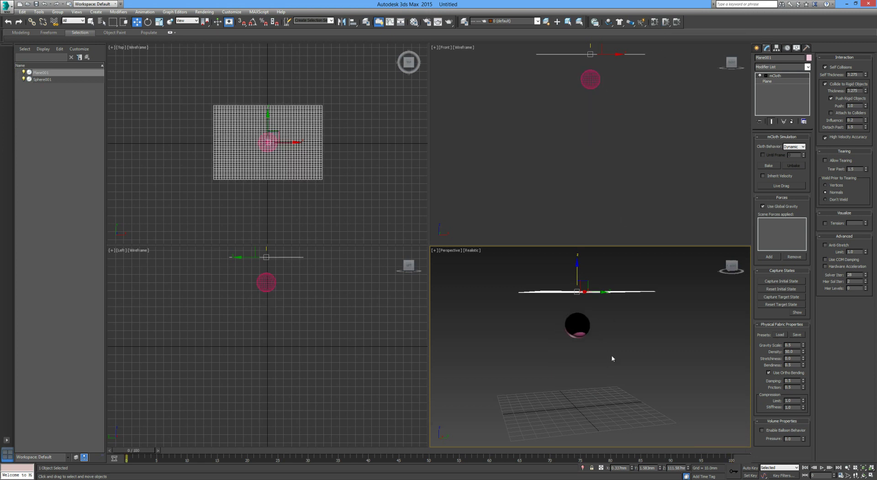
Step: Set the cloth's Bendiness back to 0.0, then run the simulation for comparison and reset it
alt+middle_drag(613, 407, 568, 389)
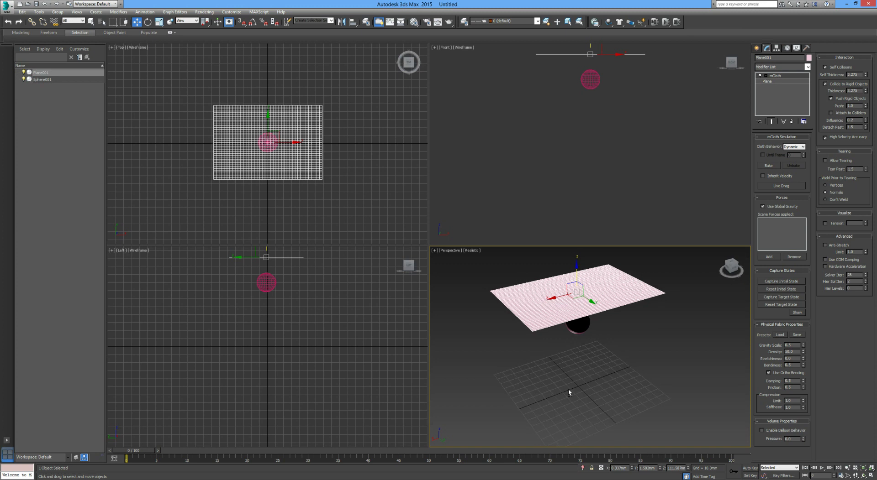
click(795, 365)
click(667, 26)
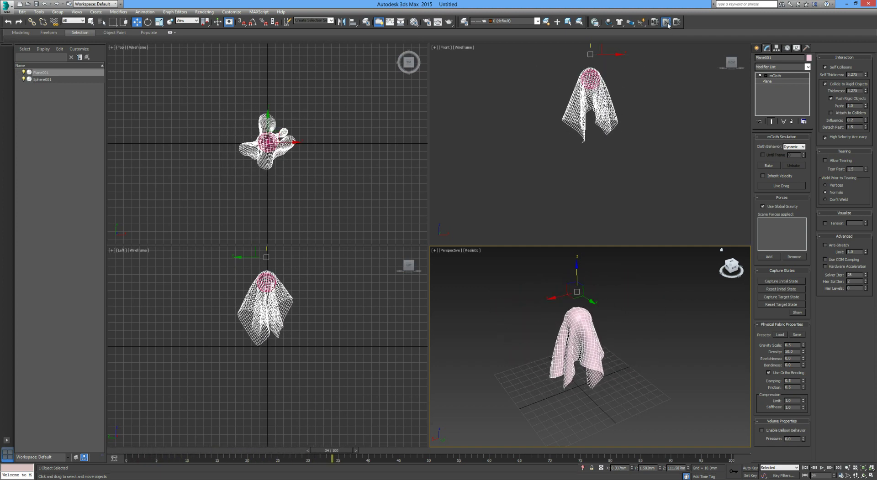
click(656, 24)
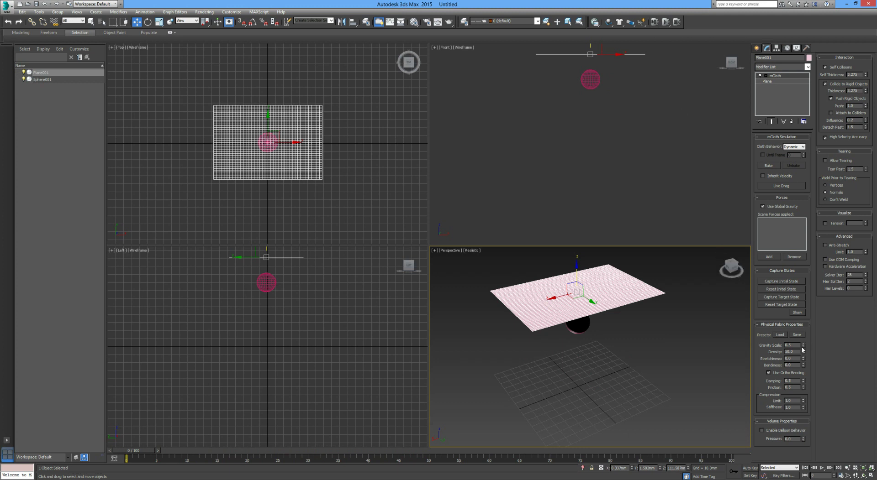
Step: Set the cloth's Gravity Scale to 1.0, then run the simulation and reset it
text(1)
key(Return)
click(667, 22)
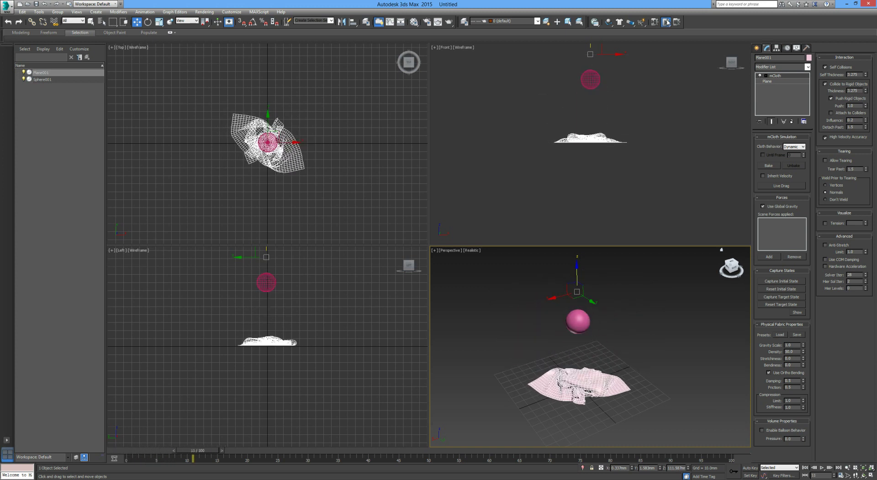
click(656, 23)
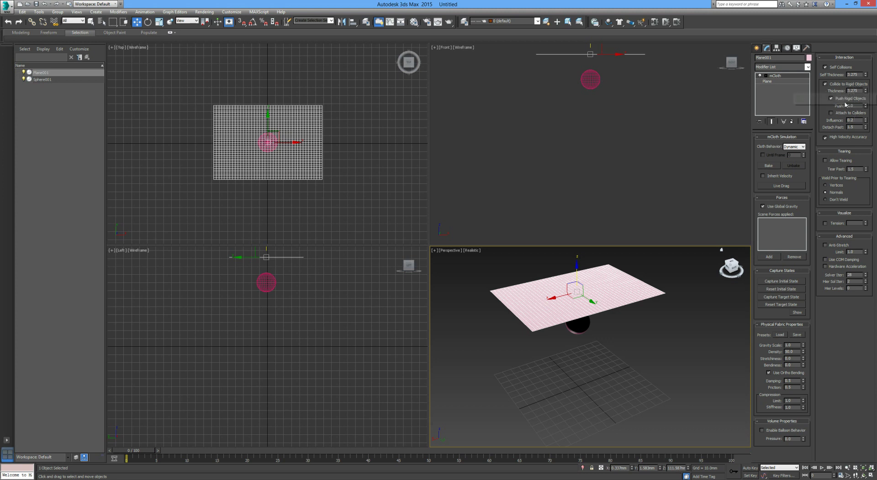
Step: Raise the cloth's rigid-object collision Thickness to about 13.3 and simulate, examining the gap between cloth and sphere
drag(865, 91, 866, 78)
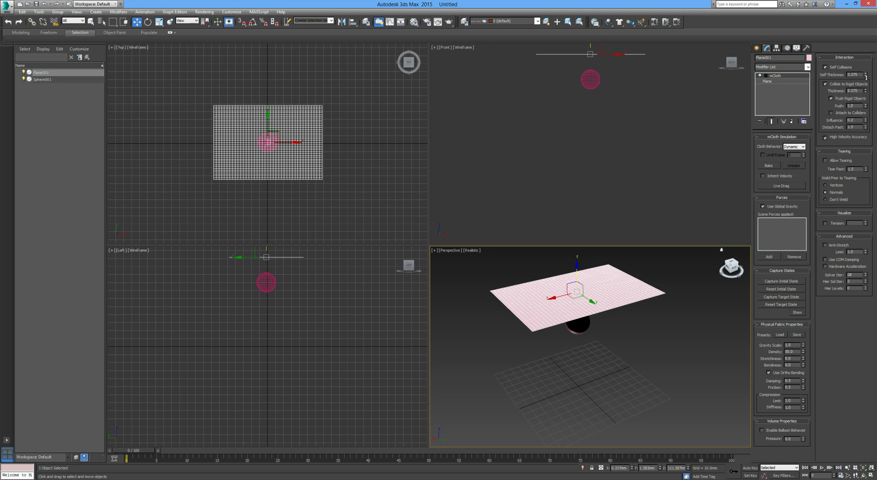
click(667, 24)
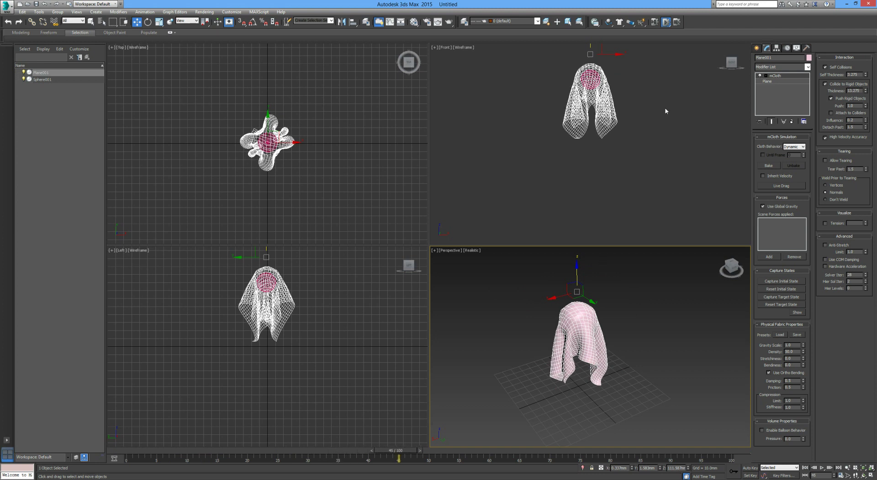
scroll(583, 75, up, 6)
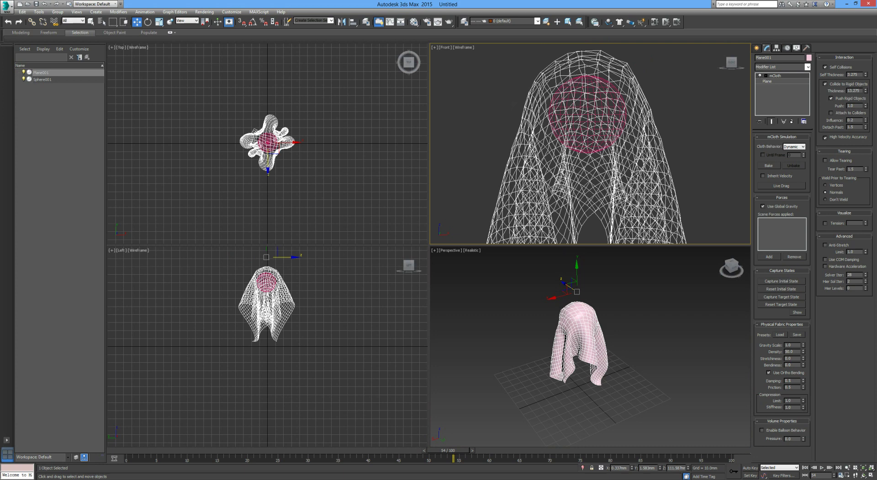
scroll(601, 90, down, 6)
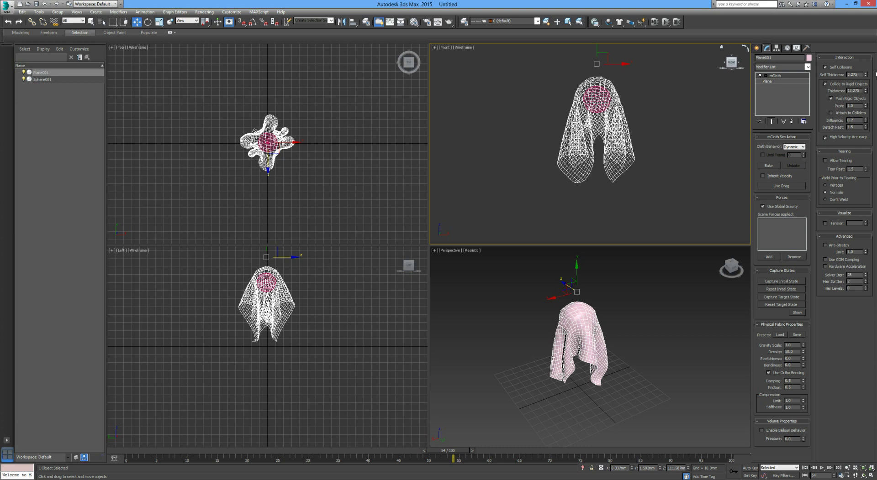
Step: Set the rigid-object collision Thickness to 0.975 and Bendiness to 1.0, testing the cloth in a simulation before resetting
drag(864, 110, 863, 121)
key(Home)
double_click(789, 365)
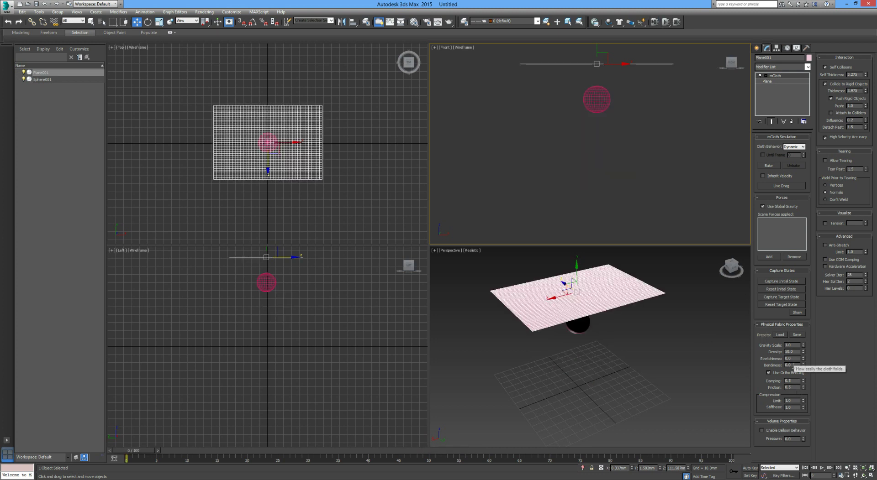
click(666, 24)
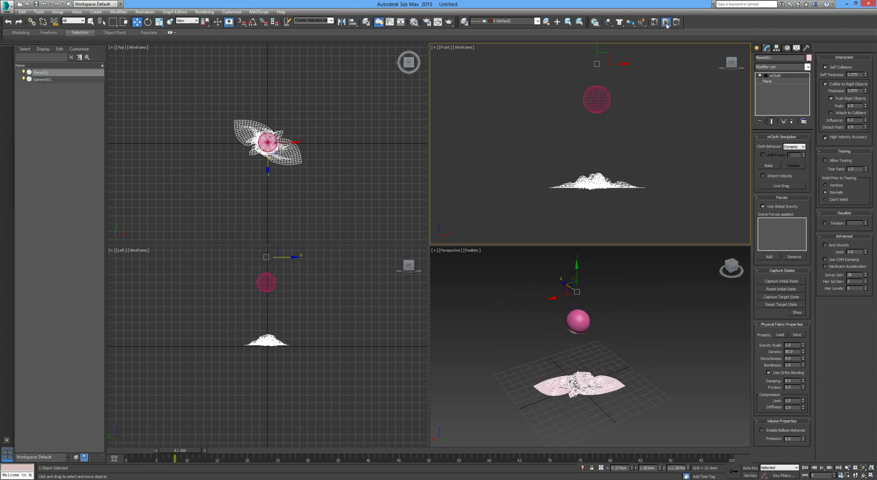
click(654, 22)
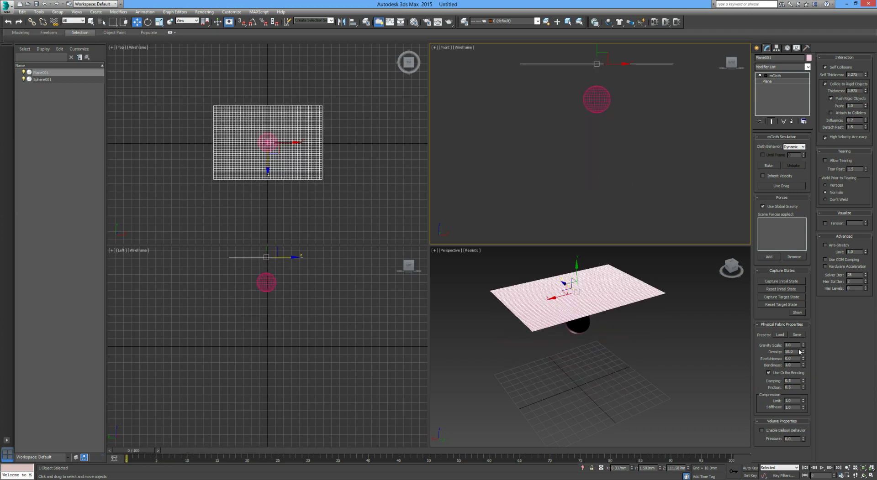
Step: Reduce the cloth's Gravity Scale below 1.0, then simulate the drape, inspect it from several angles, and reset
double_click(790, 345)
click(666, 22)
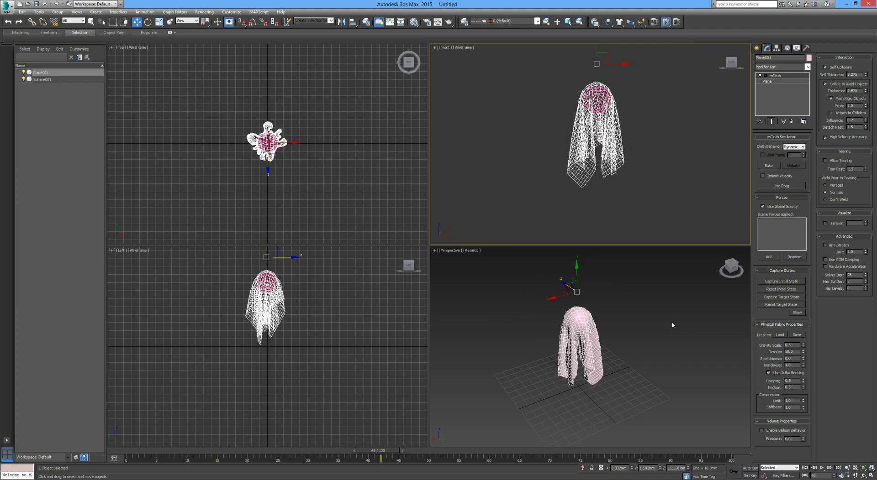
alt+middle_drag(580, 405, 590, 369)
click(684, 342)
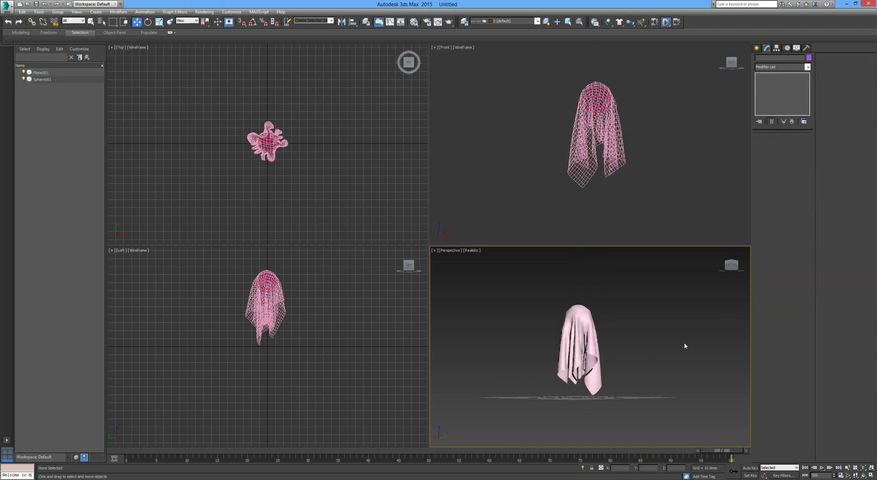
alt+middle_drag(666, 336, 617, 396)
scroll(577, 353, up, 5)
scroll(618, 393, down, 6)
key(Home)
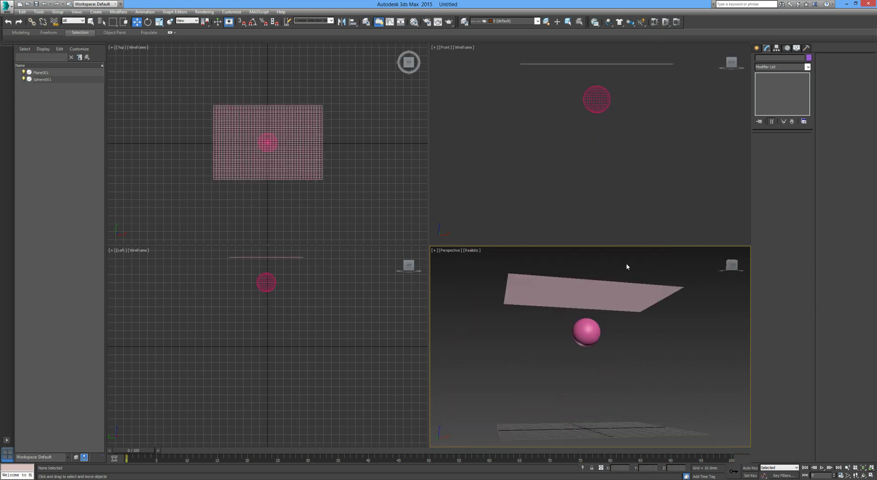
Step: Set the cloth's Self Thickness to 0.375, simulate the drape, and examine the folds for self-penetration
click(613, 312)
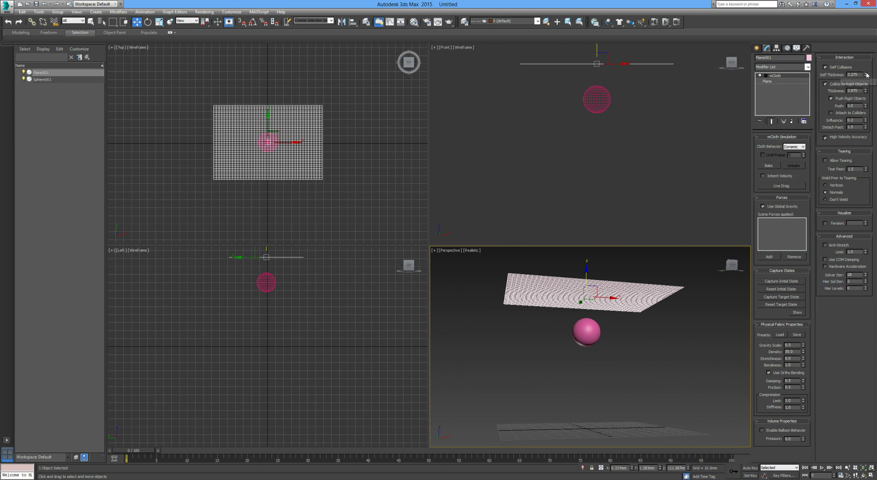
drag(866, 74, 865, 78)
key(slash)
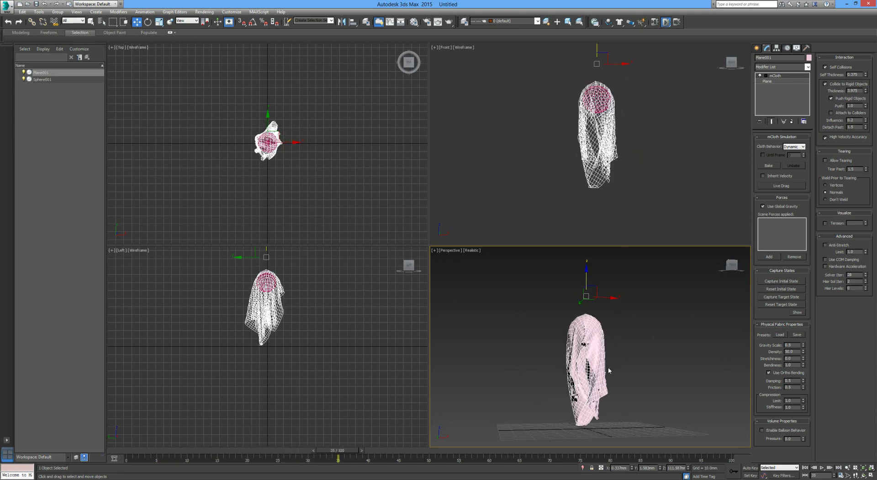
key(Home)
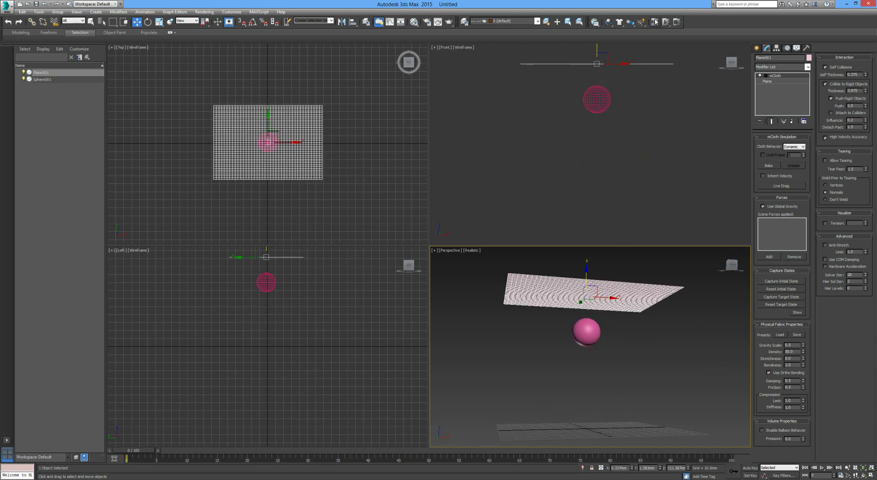
key(slash)
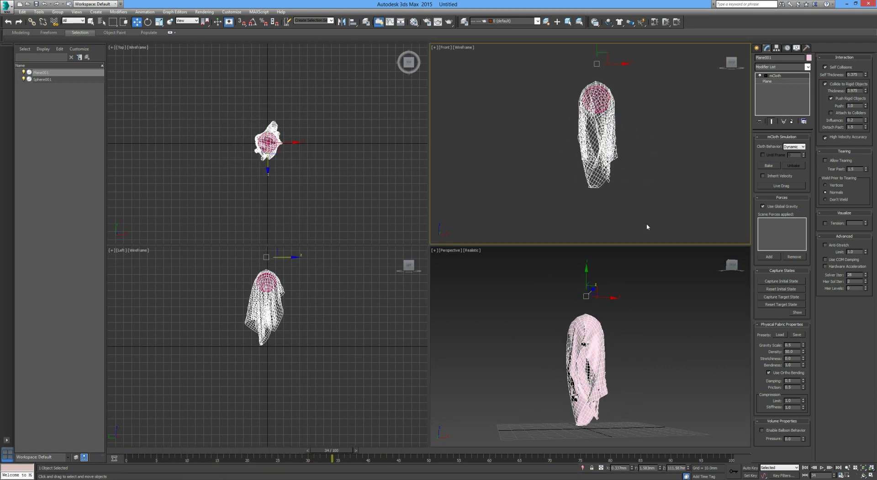
click(647, 311)
alt+middle_drag(643, 356, 598, 411)
scroll(596, 336, up, 10)
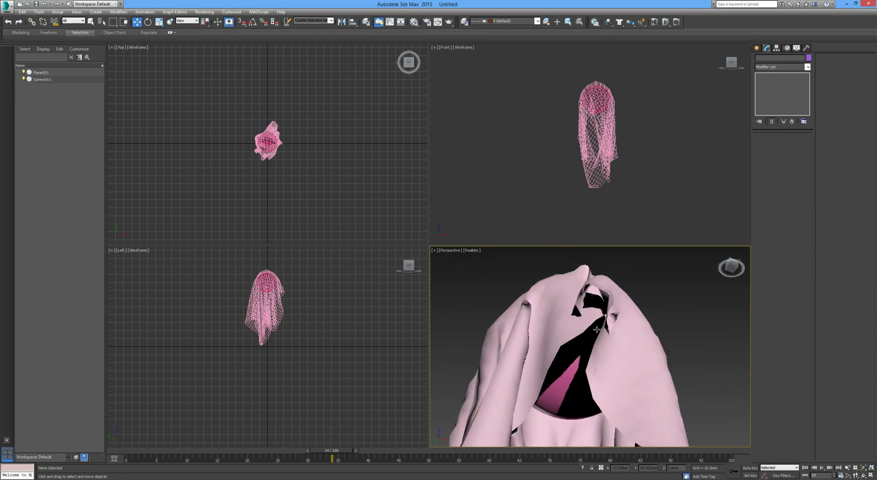
alt+middle_drag(588, 310, 618, 347)
scroll(618, 347, down, 8)
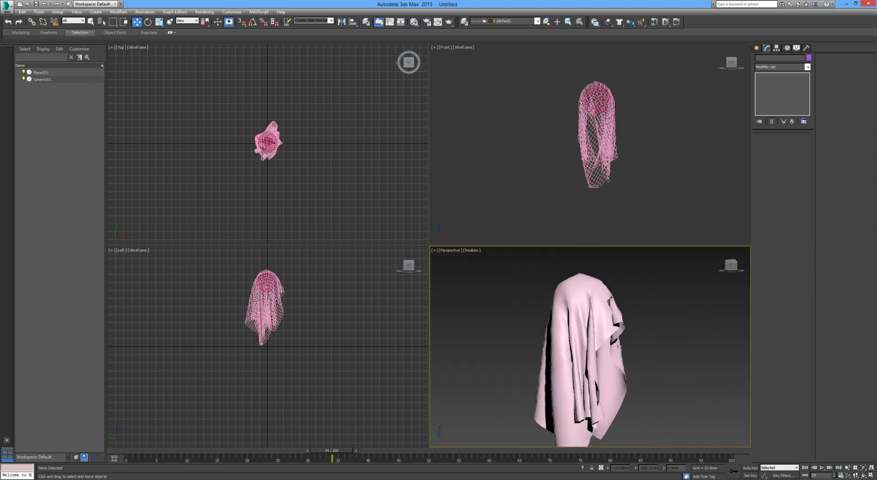
Step: Set the cloth's Self Thickness to 0.975, then reset, simulate the drape, and inspect it from another angle
click(609, 336)
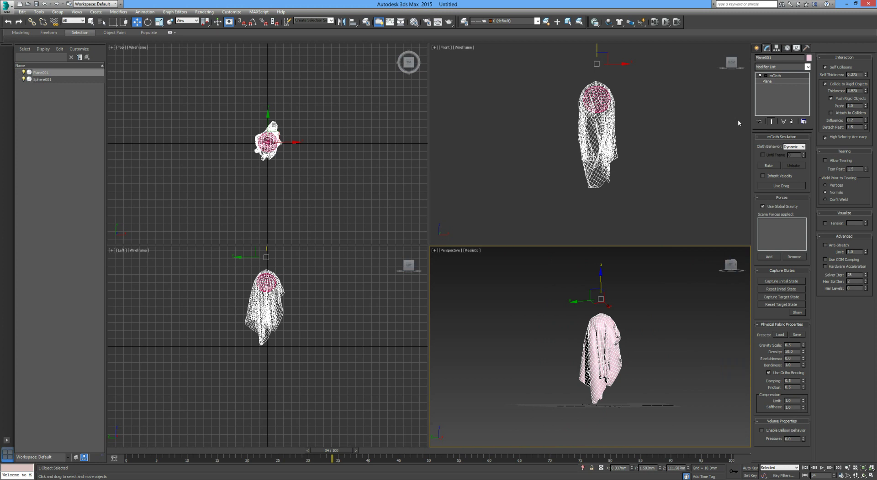
drag(864, 78, 866, 69)
key(Home)
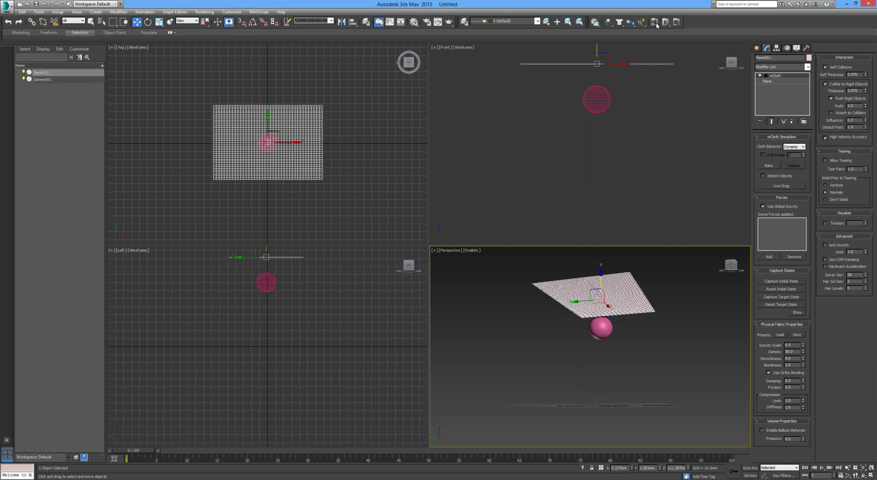
key(slash)
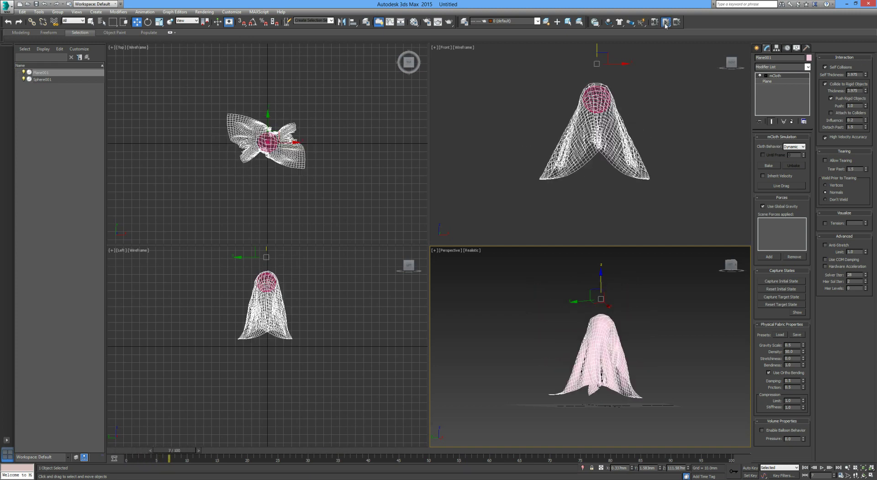
click(640, 354)
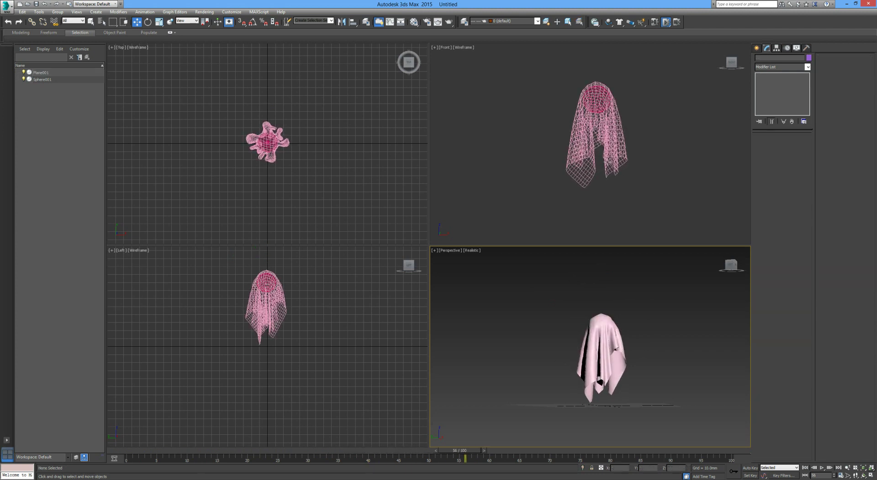
alt+middle_drag(666, 336, 653, 402)
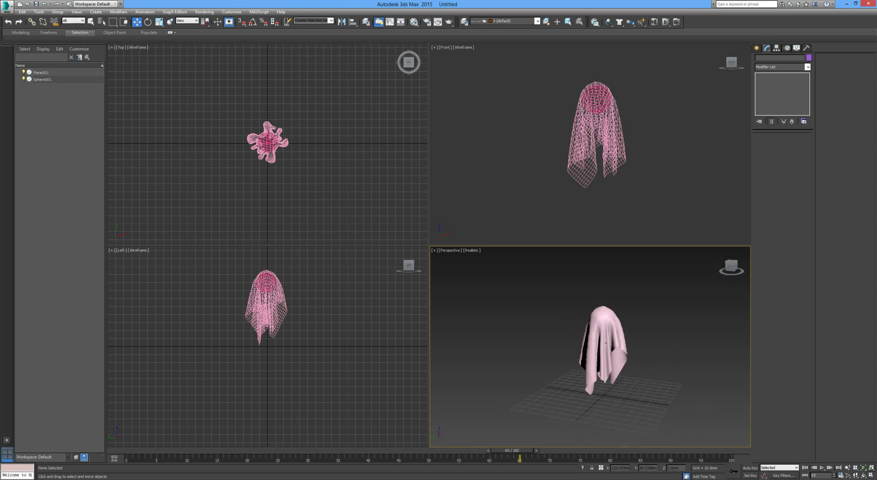
Step: Add a Shell modifier to the draped cloth with an Outer Amount of 0.5 mm, checking its thickness from different angles
click(606, 342)
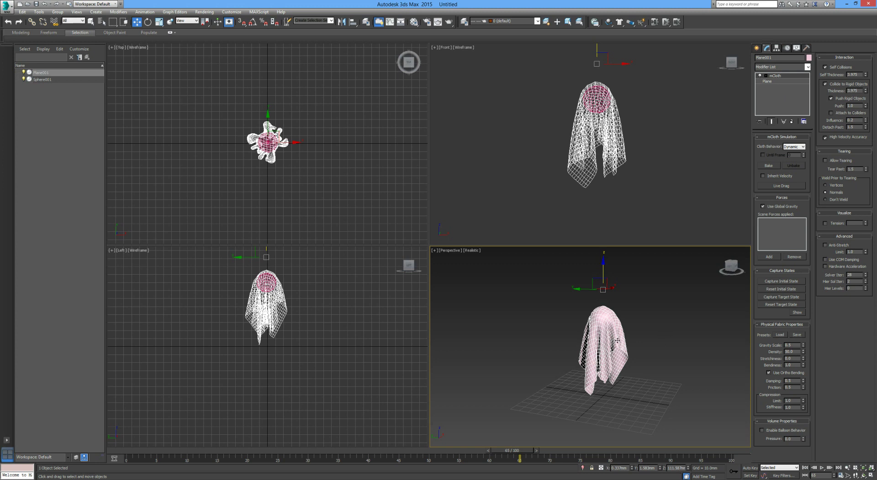
scroll(617, 340, up, 2)
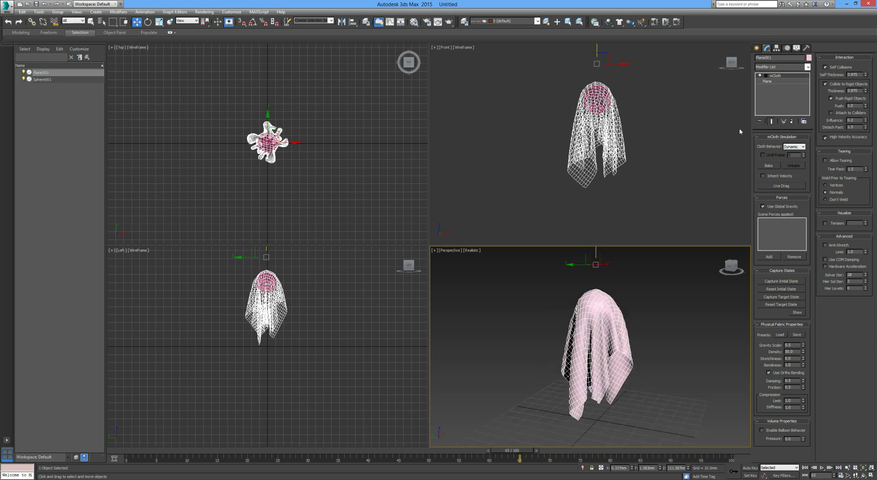
click(771, 69)
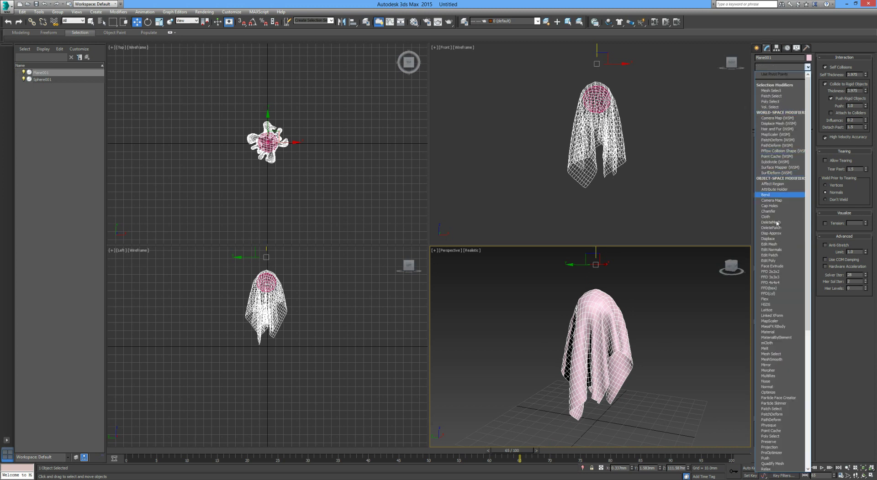
scroll(781, 346, down, 13)
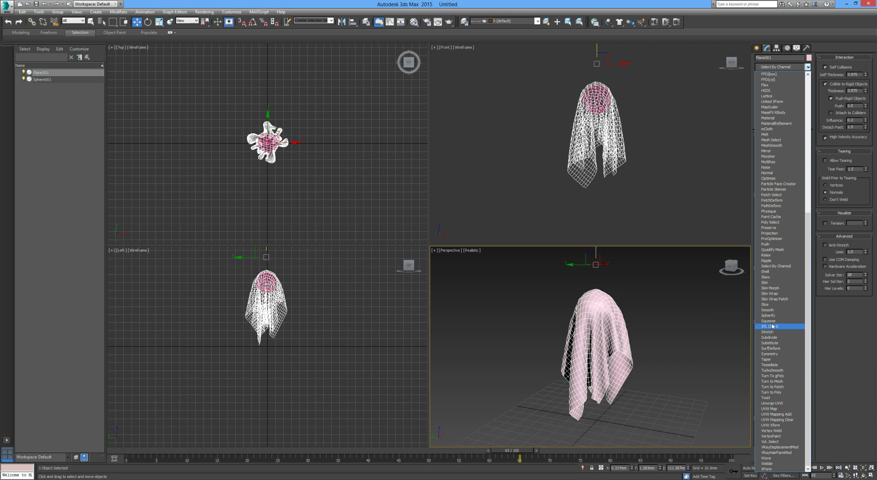
click(774, 272)
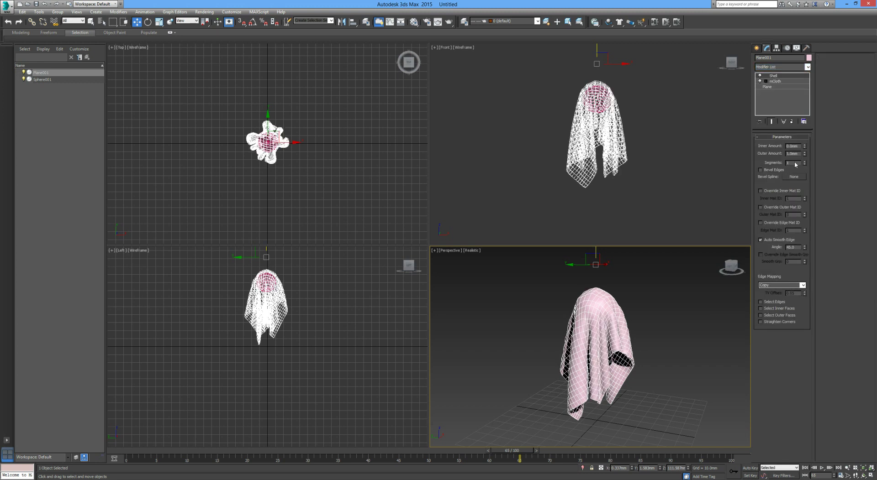
mouse_move(806, 156)
mouse_down()
mouse_move(806, 92)
mouse_move(798, 105)
mouse_move(804, 139)
mouse_up()
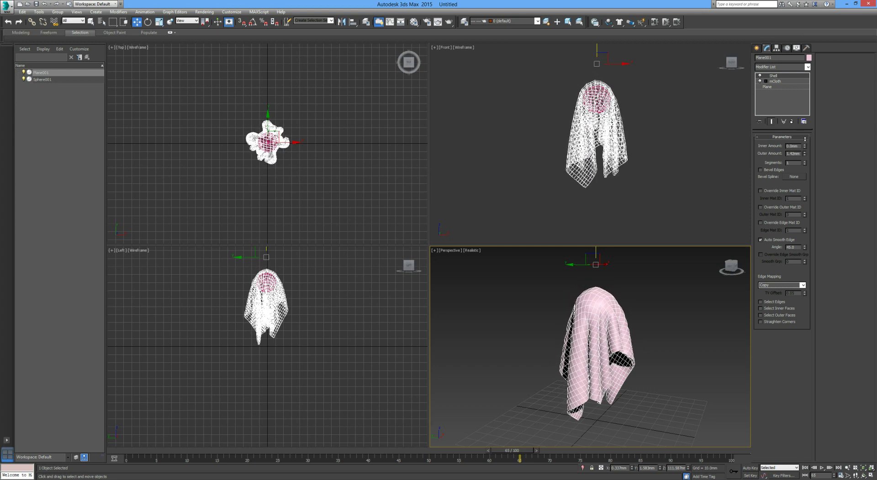
alt+middle_drag(601, 350, 644, 331)
drag(804, 155, 800, 184)
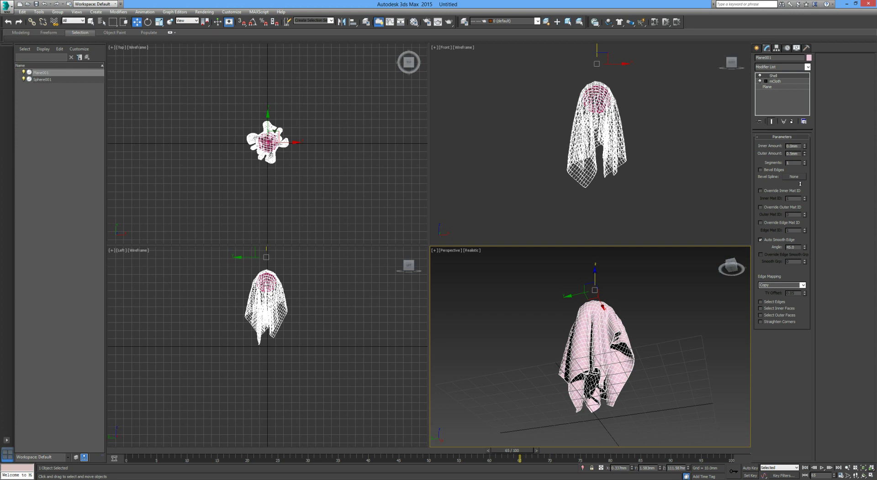
click(637, 353)
alt+middle_drag(638, 353, 632, 376)
click(632, 375)
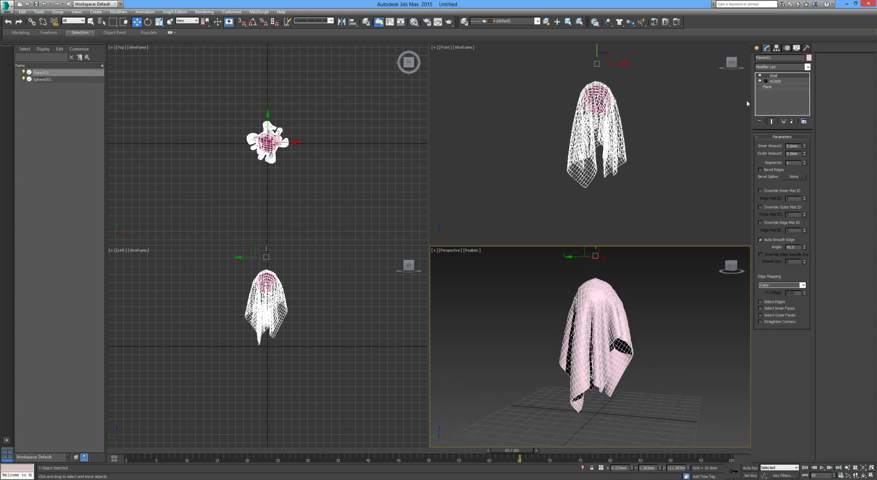
Step: Add a TurboSmooth modifier with 2 iterations above the Shell and inspect the smoothed cloth in the maximized Perspective view
click(786, 69)
scroll(780, 411, down, 3)
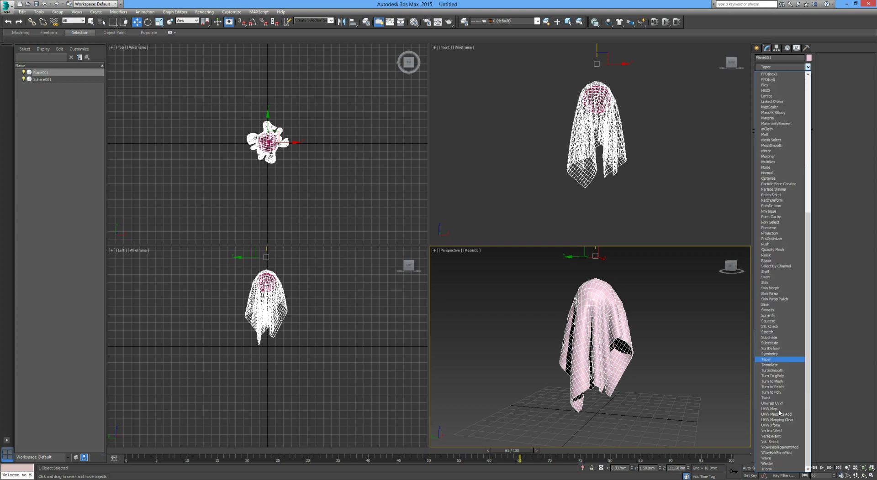
click(771, 370)
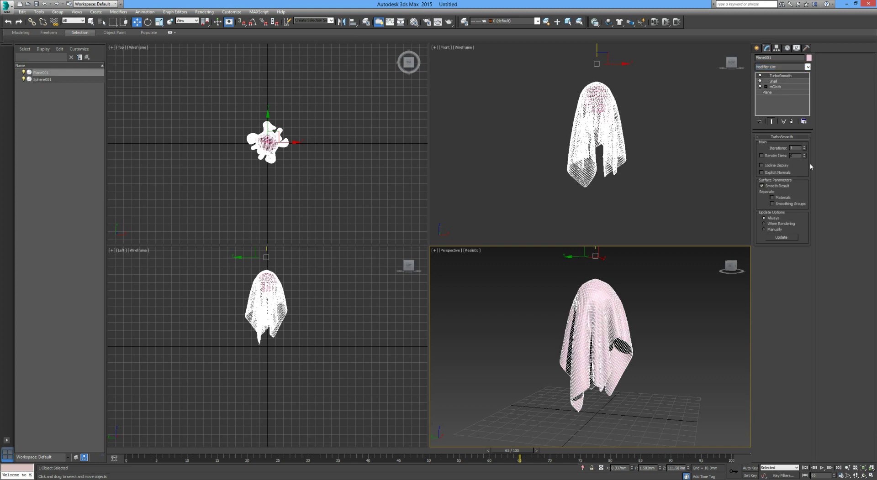
click(805, 148)
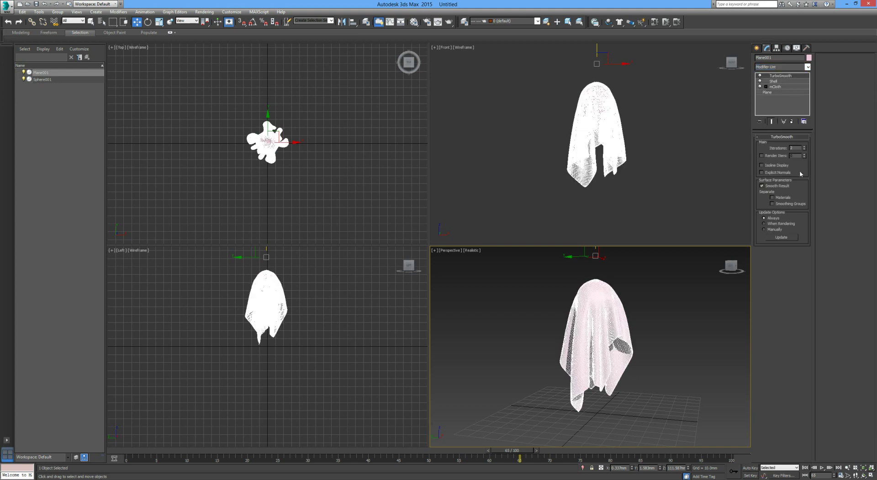
click(703, 318)
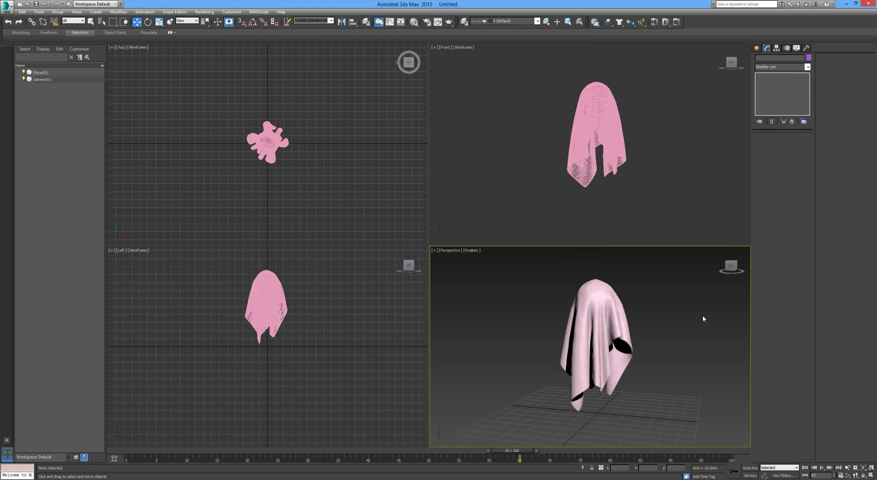
alt+middle_drag(695, 319, 593, 283)
key(alt+w)
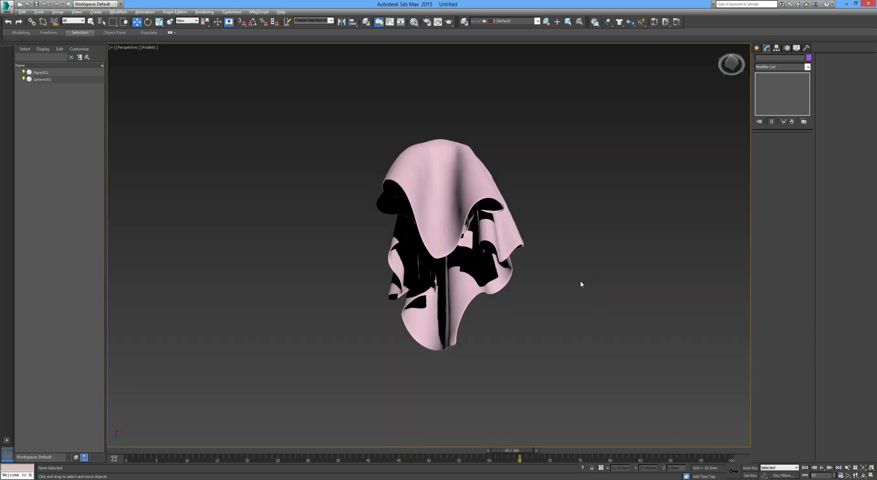
alt+middle_drag(506, 271, 379, 337)
Step: Turn off the TurboSmooth and Shell modifiers on the cloth, leaving only mCloth active
click(430, 283)
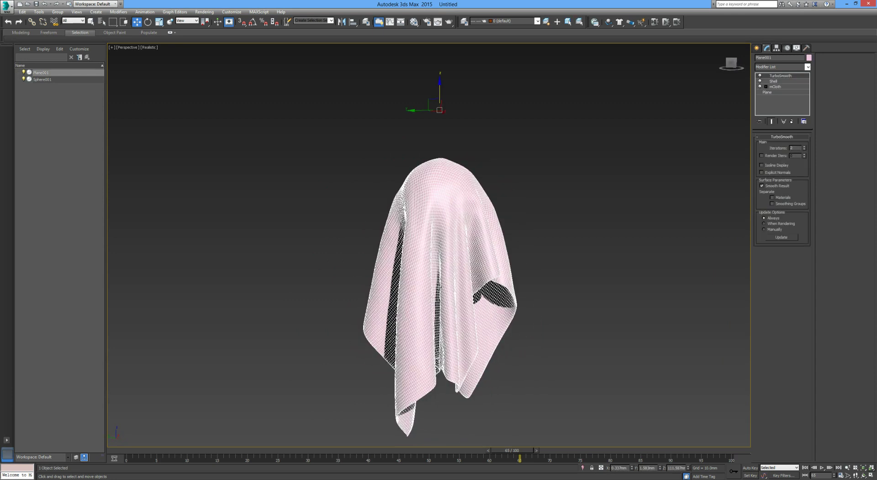
click(760, 76)
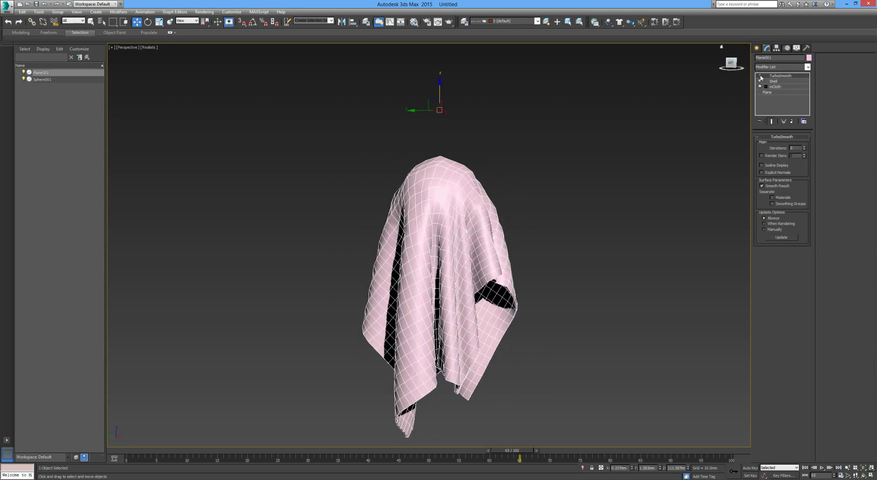
click(760, 82)
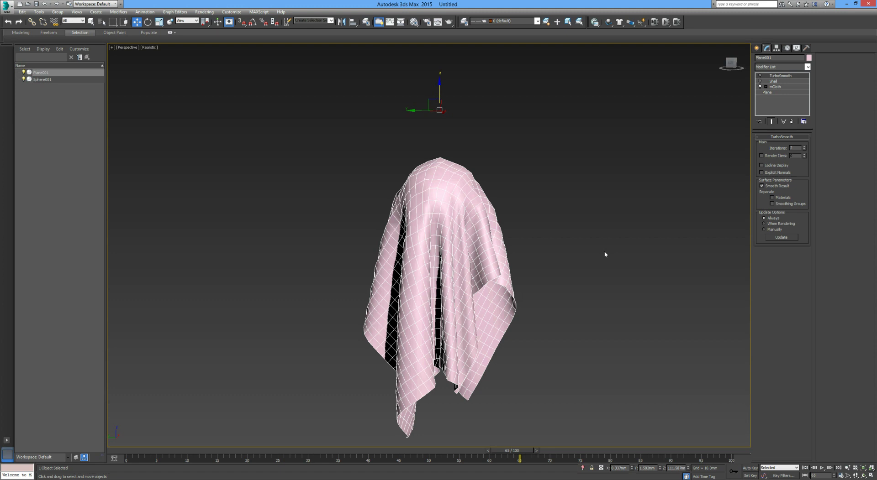
alt+middle_drag(571, 302, 545, 276)
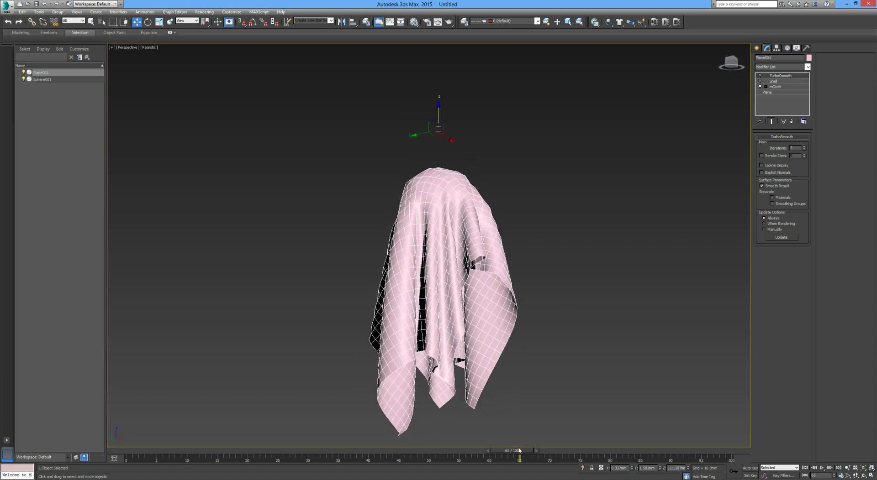
Step: Reset the simulation to frame 0 and simulate the cloth drape through frame 100
drag(520, 454, 435, 456)
key(Home)
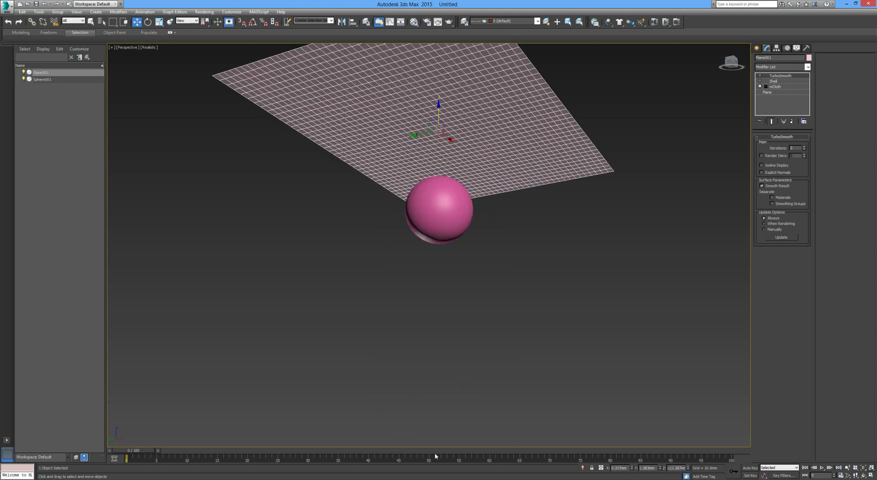
scroll(409, 326, down, 2)
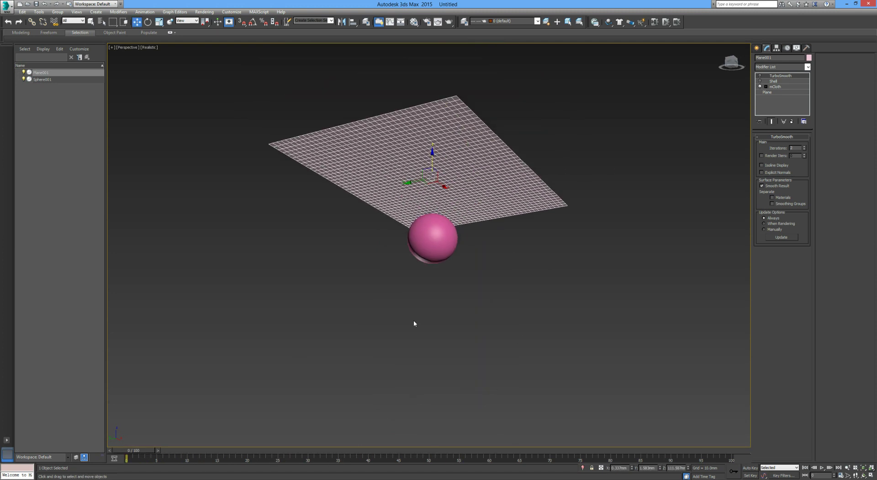
click(666, 22)
key(slash)
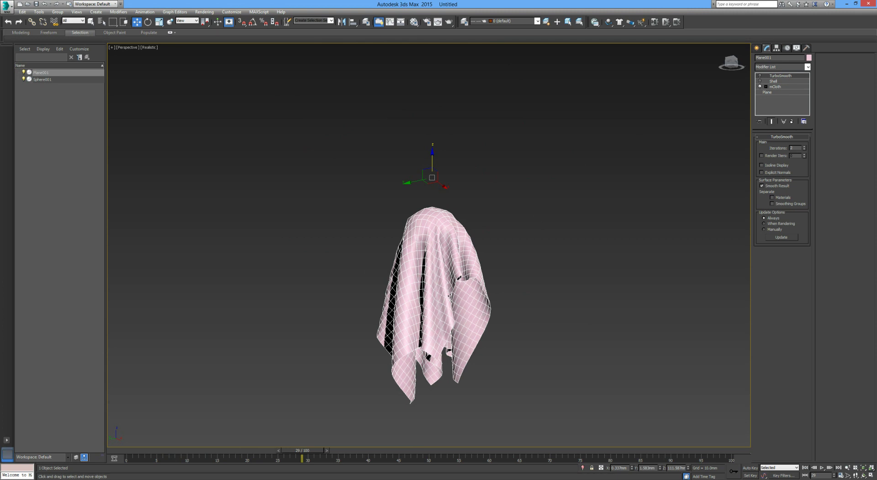
key(End)
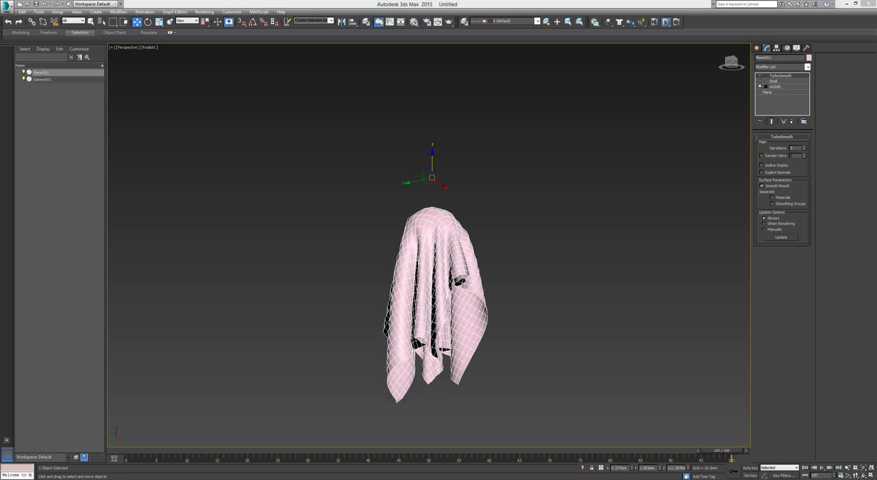
Step: With the mCloth modifier selected, rewind to frame 0 and rerun the cloth drape
middle_drag(499, 354, 522, 326)
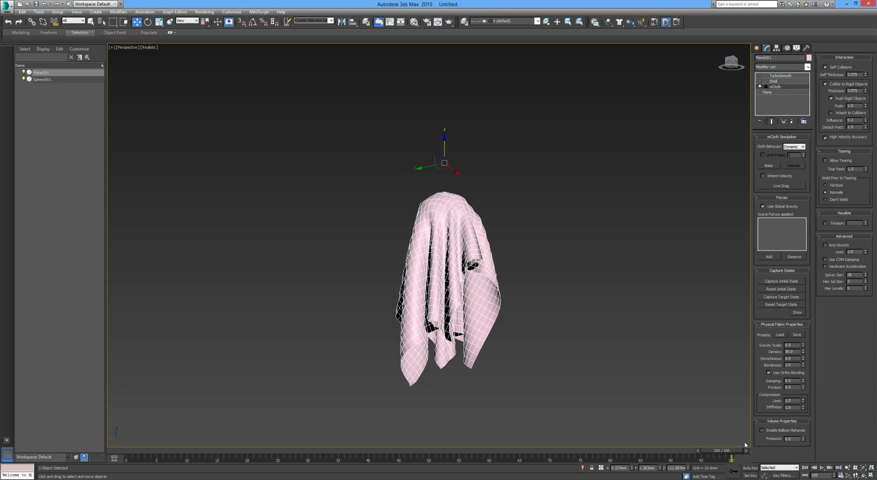
drag(729, 455, 115, 454)
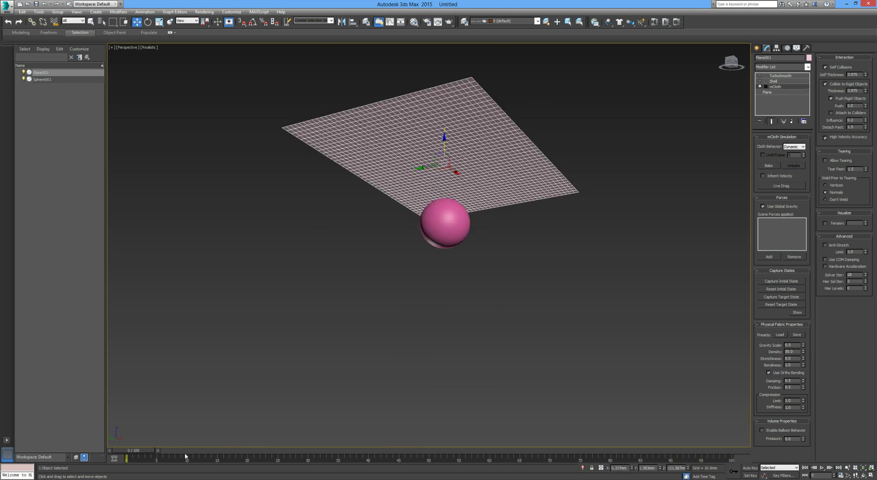
mouse_move(157, 452)
mouse_down()
mouse_move(368, 453)
mouse_move(144, 450)
mouse_up()
key(slash)
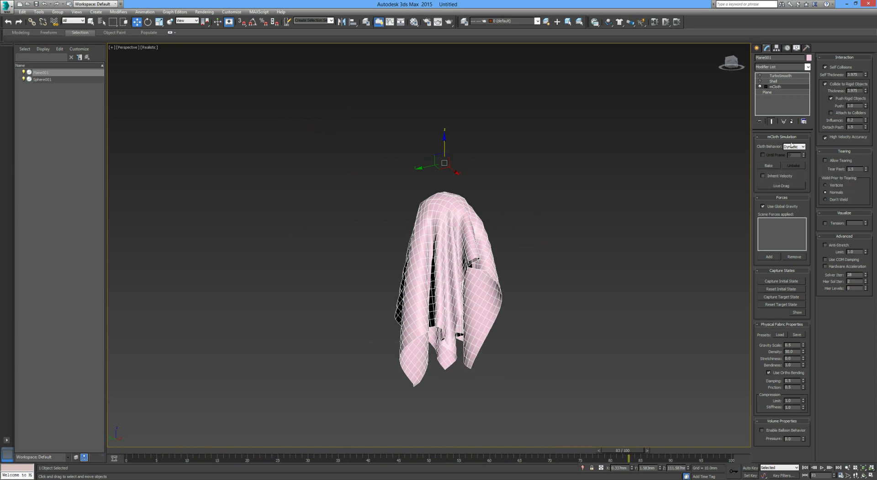
Step: Bake the mCloth simulation of the cloth plane and move the timeline to frame 7
click(769, 166)
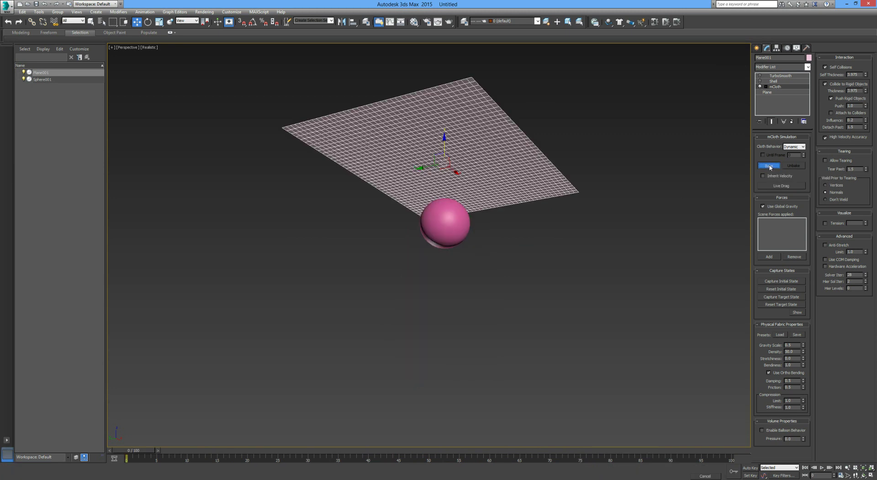
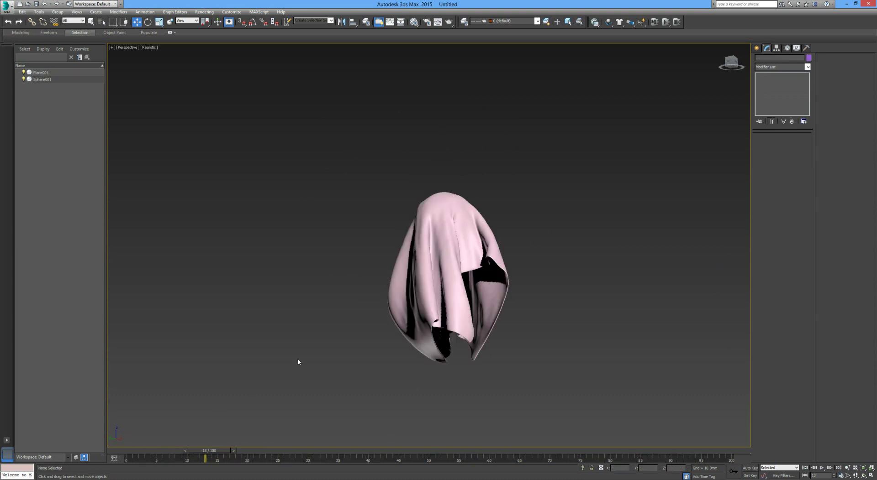
alt+middle_drag(338, 389, 346, 413)
drag(217, 449, 188, 448)
key(w)
alt+middle_drag(351, 379, 341, 356)
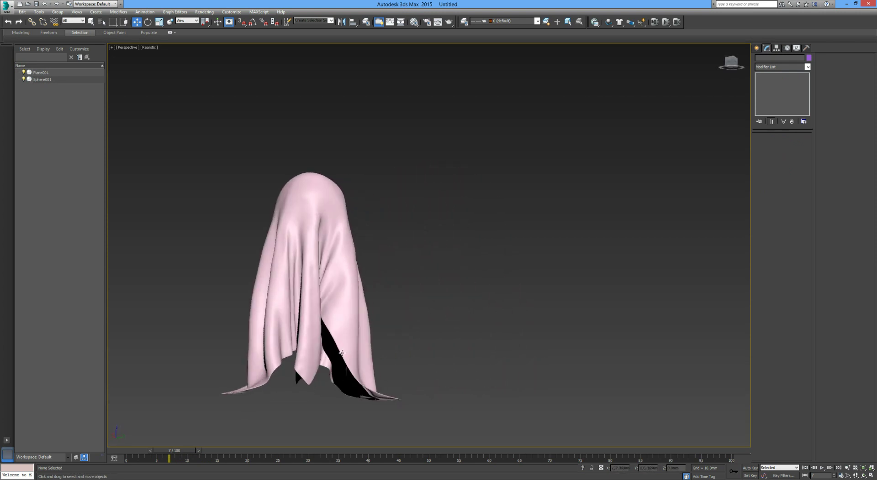
Step: Clone the draped cloth at frame 7 as a single copy along the Y axis and convert the copy to Editable Poly
click(339, 302)
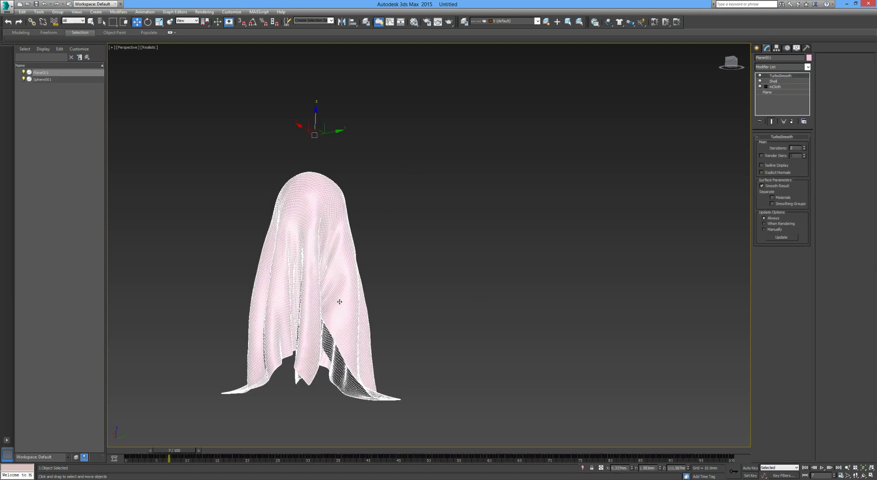
shift+drag(328, 142, 498, 105)
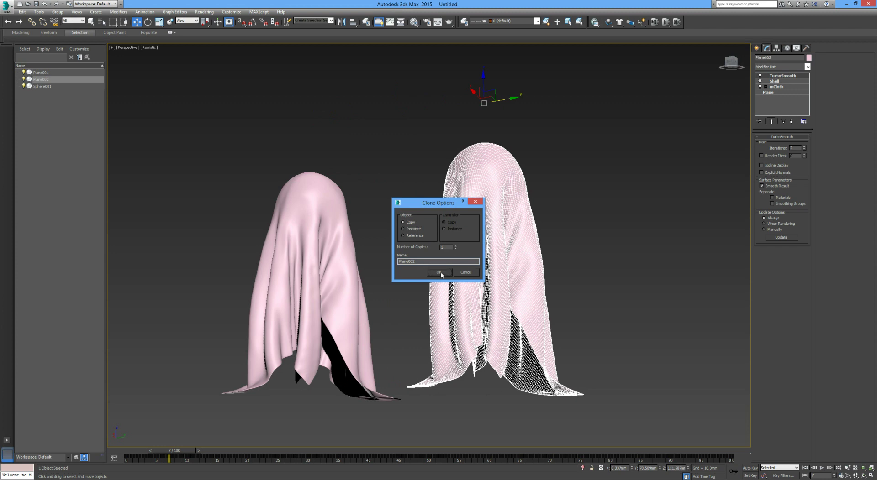
click(439, 273)
right_click(487, 242)
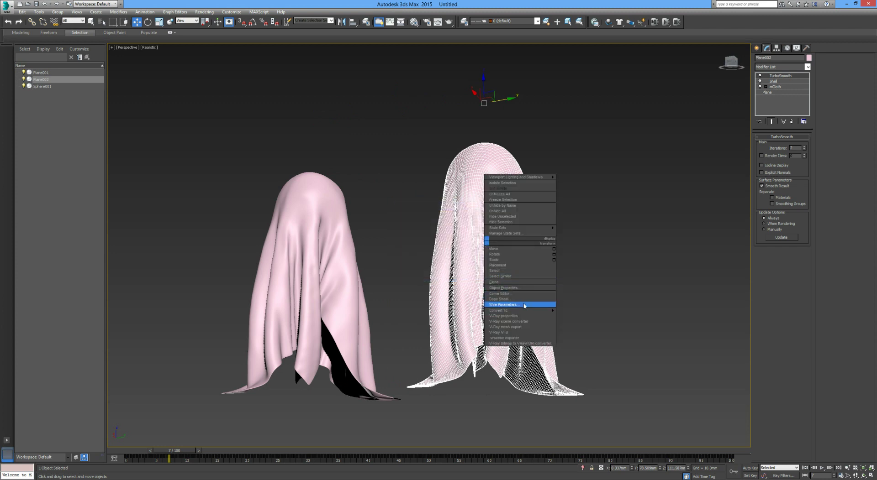
click(590, 315)
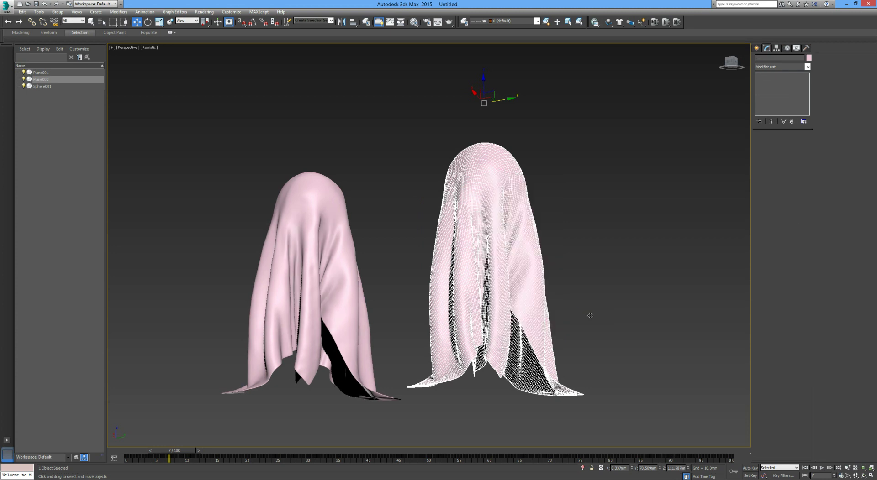
scroll(488, 308, down, 3)
alt+middle_drag(489, 309, 511, 325)
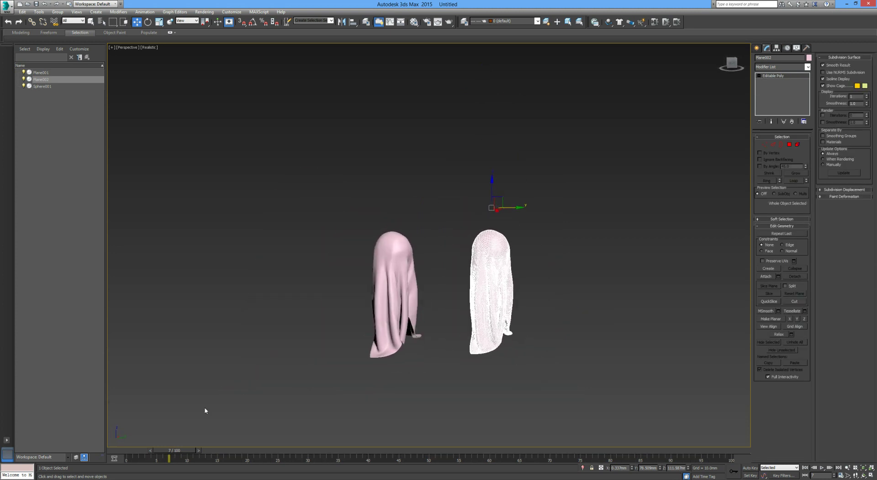
Step: At frame 5, clone the simulated cloth as a copy beyond the first one along Y and convert it to Editable Poly
drag(178, 454, 168, 454)
alt+middle_drag(329, 393, 393, 313)
click(393, 312)
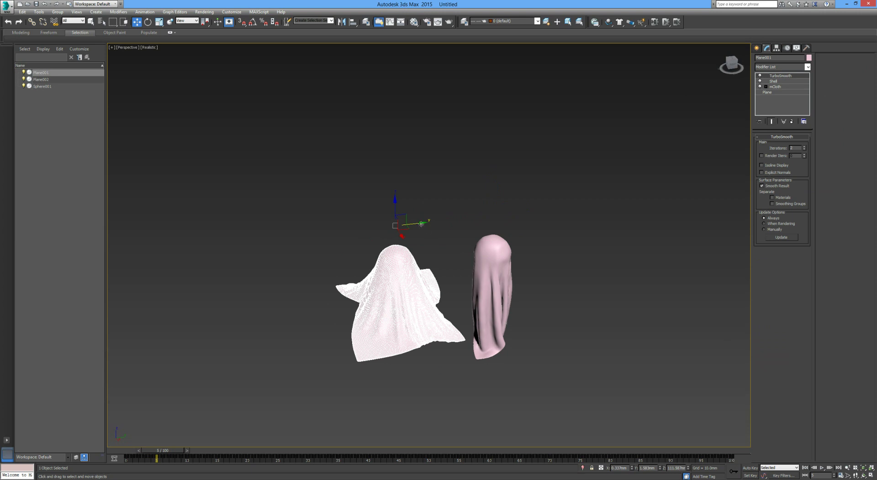
shift+drag(416, 223, 610, 213)
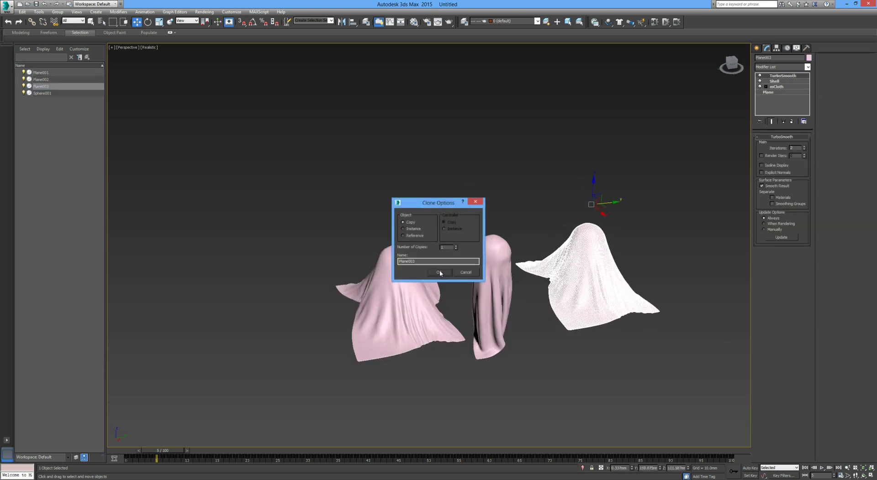
click(439, 273)
right_click(611, 261)
mouse_move(644, 331)
click(696, 337)
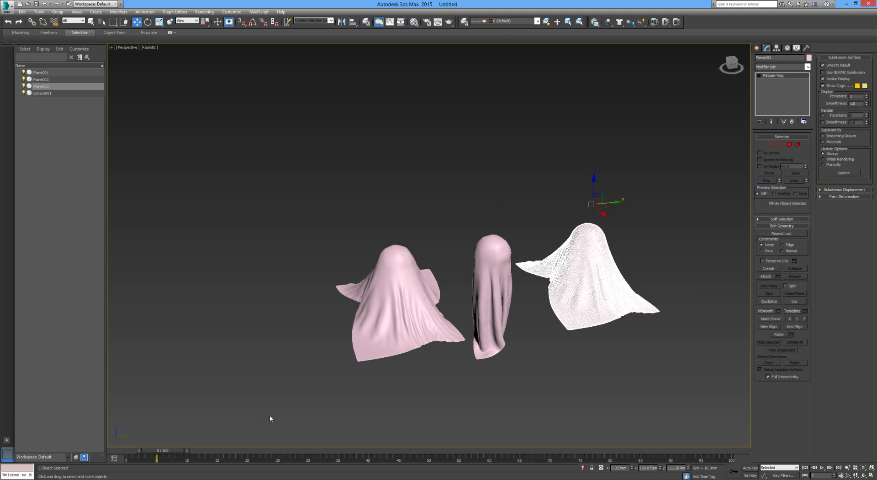
Step: At frame 3, clone the nearly flat cloth as a copy past the other two along Y and convert it to Editable Poly
drag(181, 452, 171, 451)
key(w)
click(374, 274)
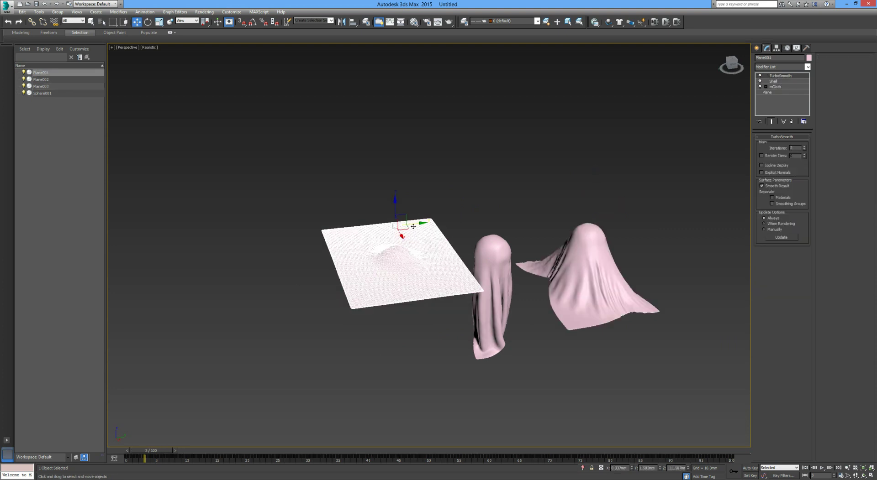
shift+drag(414, 224, 695, 204)
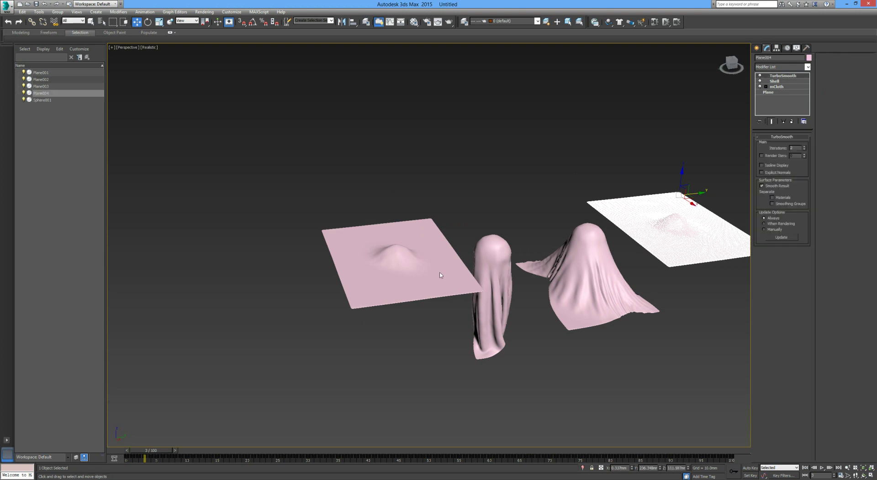
click(441, 271)
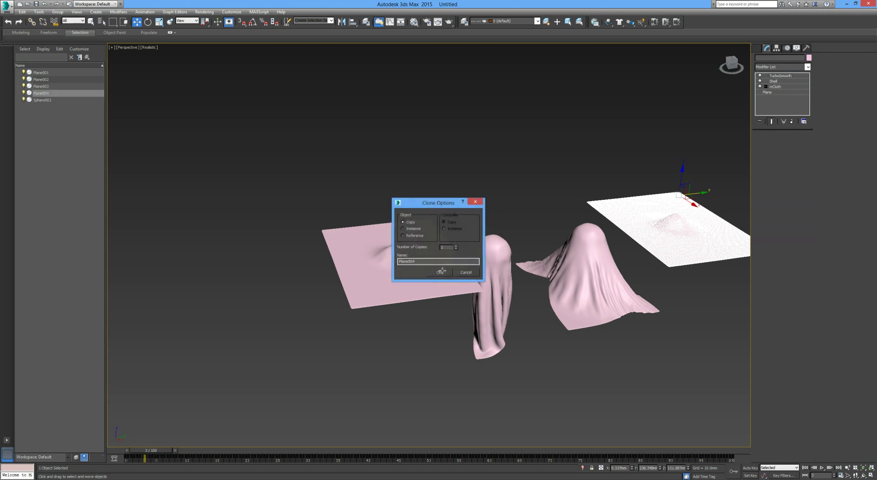
right_click(684, 221)
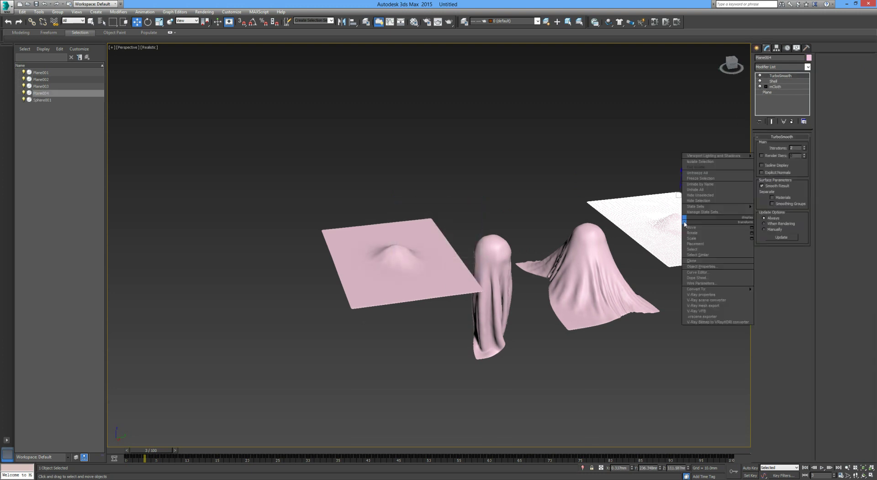
mouse_move(714, 291)
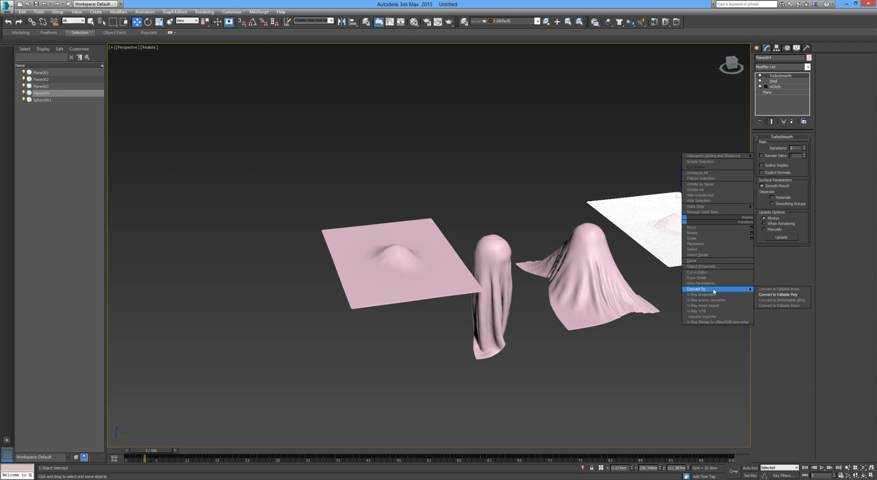
click(777, 295)
Step: At frame 69, clone the simulated cloth as a copy on the opposite side of the row and convert it to Editable Poly
drag(174, 448, 543, 450)
key(w)
alt+middle_drag(468, 392, 435, 324)
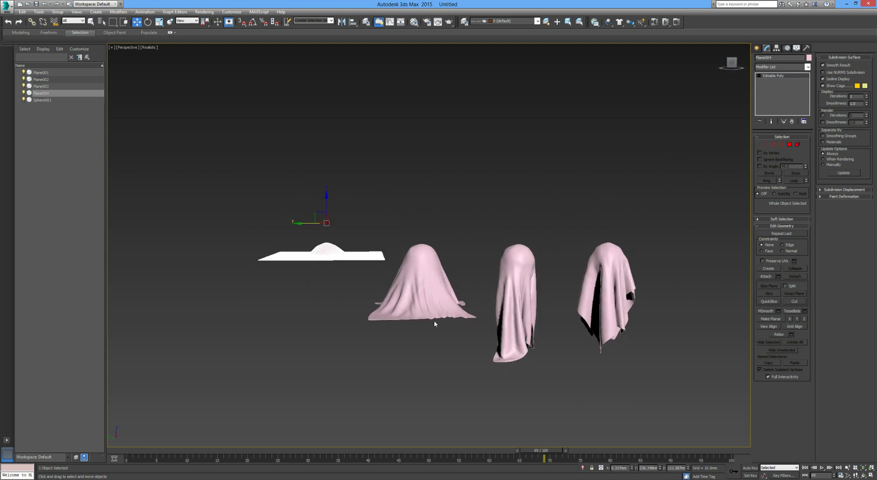
alt+middle_drag(324, 258, 567, 300)
click(615, 277)
shift+drag(596, 222, 688, 222)
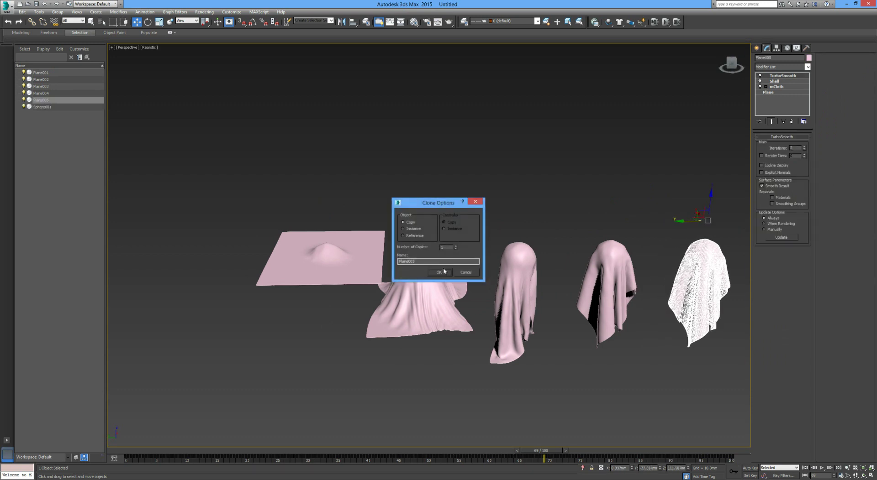
click(440, 272)
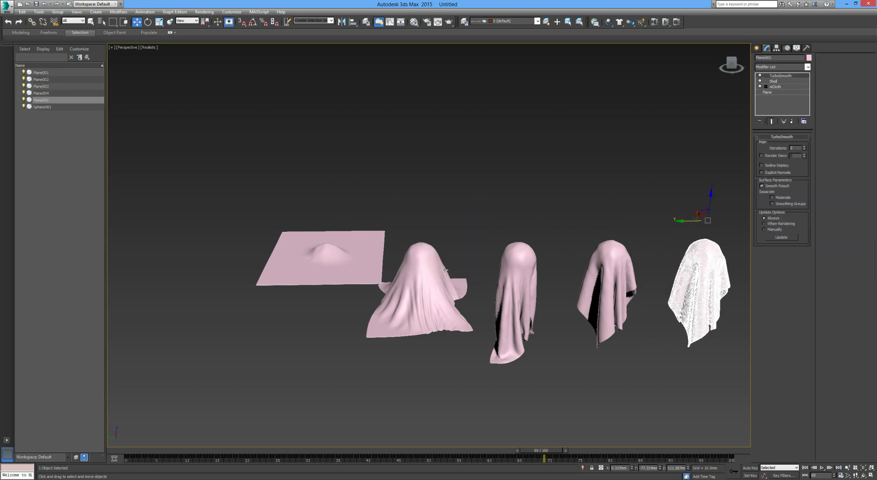
click(609, 273)
click(689, 276)
right_click(689, 275)
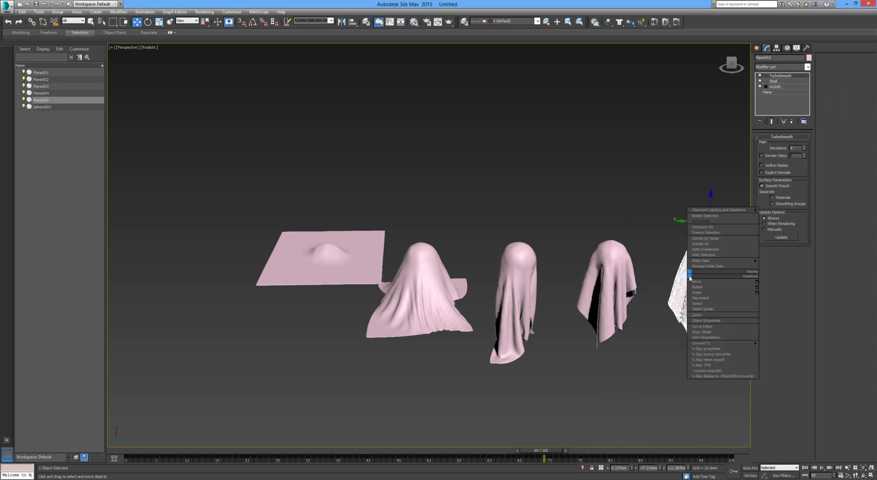
mouse_move(725, 343)
click(794, 349)
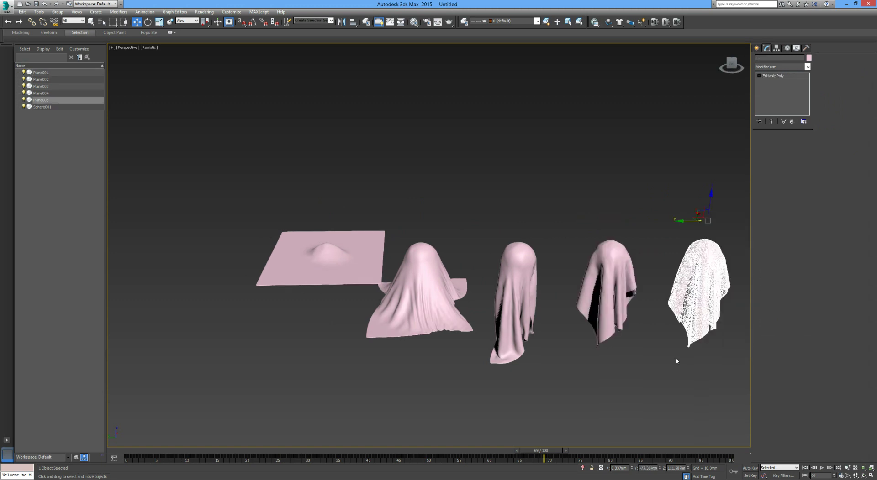
Step: Hide the original simulated cloth Plane001 and the collision sphere Sphere001
click(671, 359)
alt+middle_drag(634, 359, 648, 338)
click(639, 256)
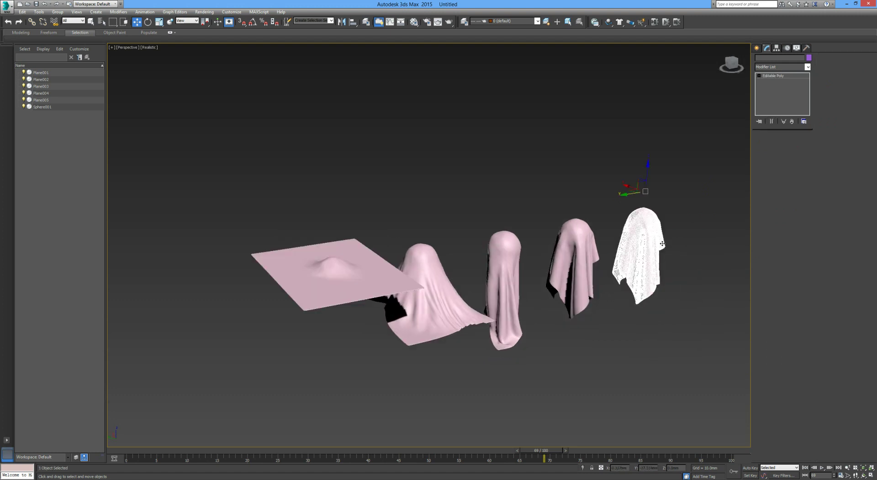
click(579, 259)
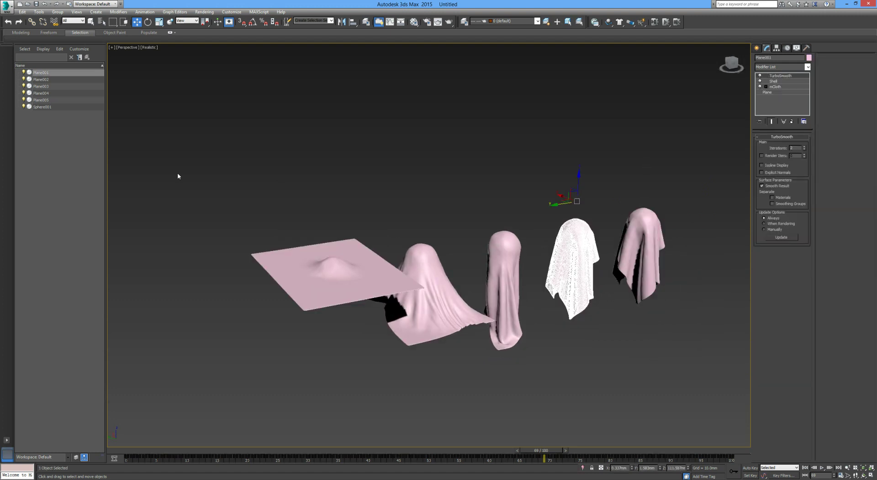
click(24, 73)
click(588, 242)
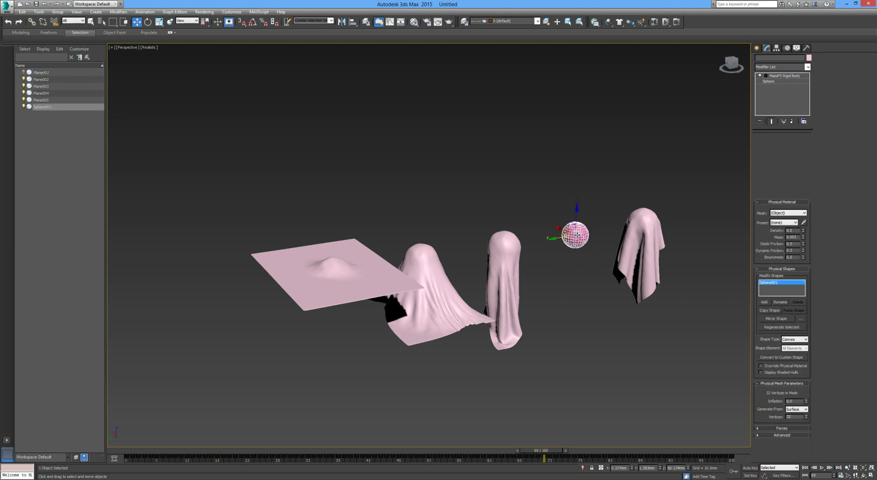
click(23, 106)
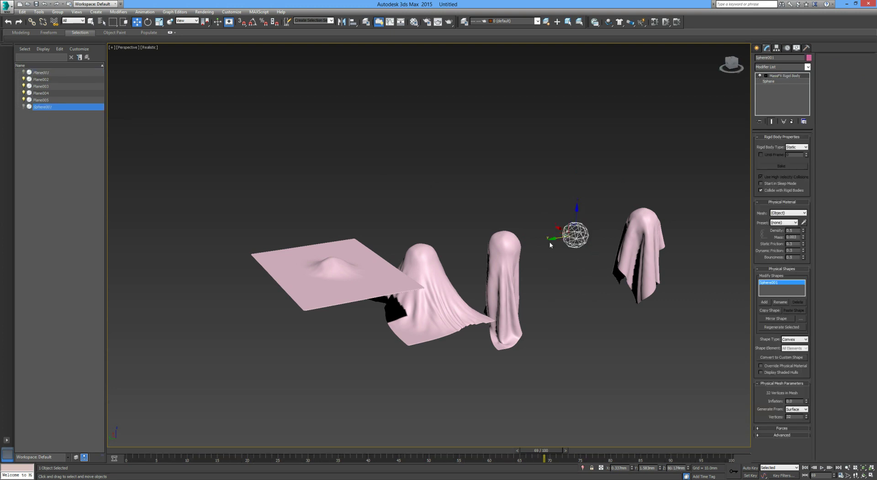
Step: Move the frame 69 cloth copy along Y into the gap beside the other copies and view the finished row
click(651, 236)
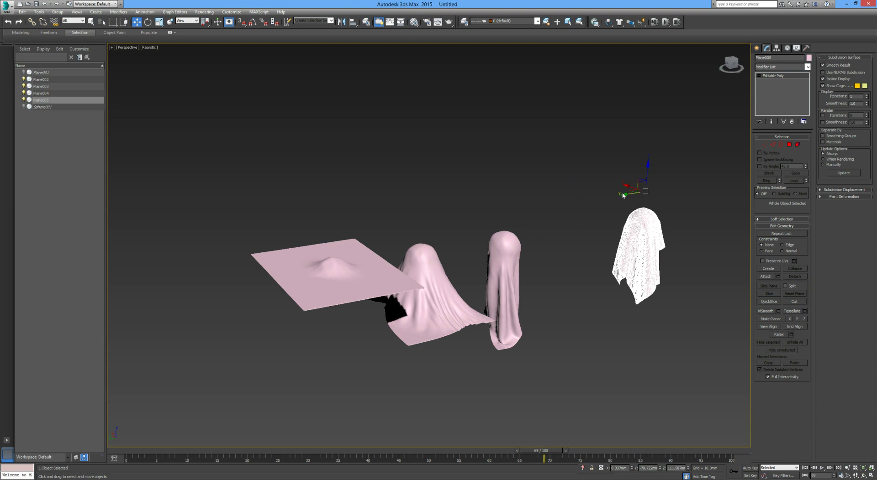
drag(632, 193, 553, 195)
click(603, 272)
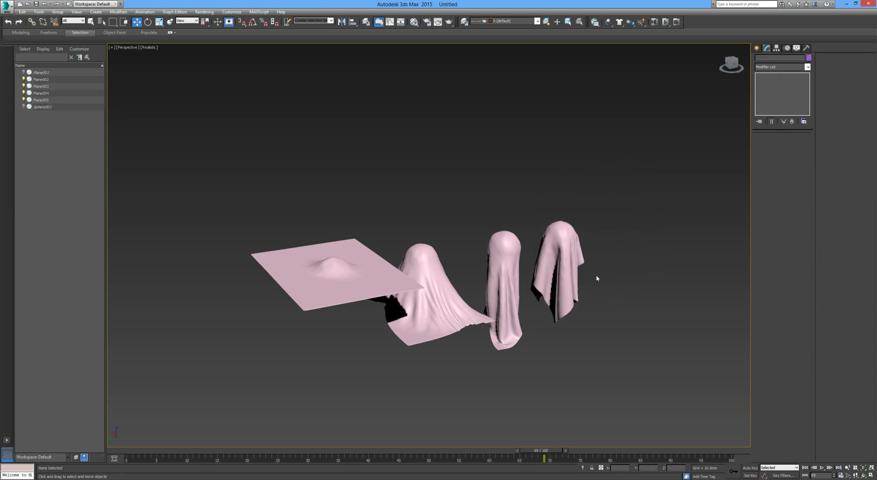
alt+middle_drag(582, 294, 579, 312)
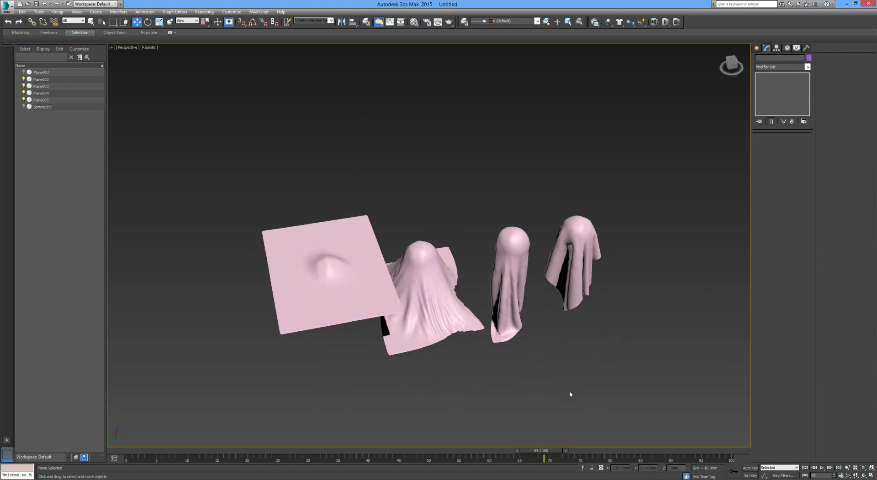